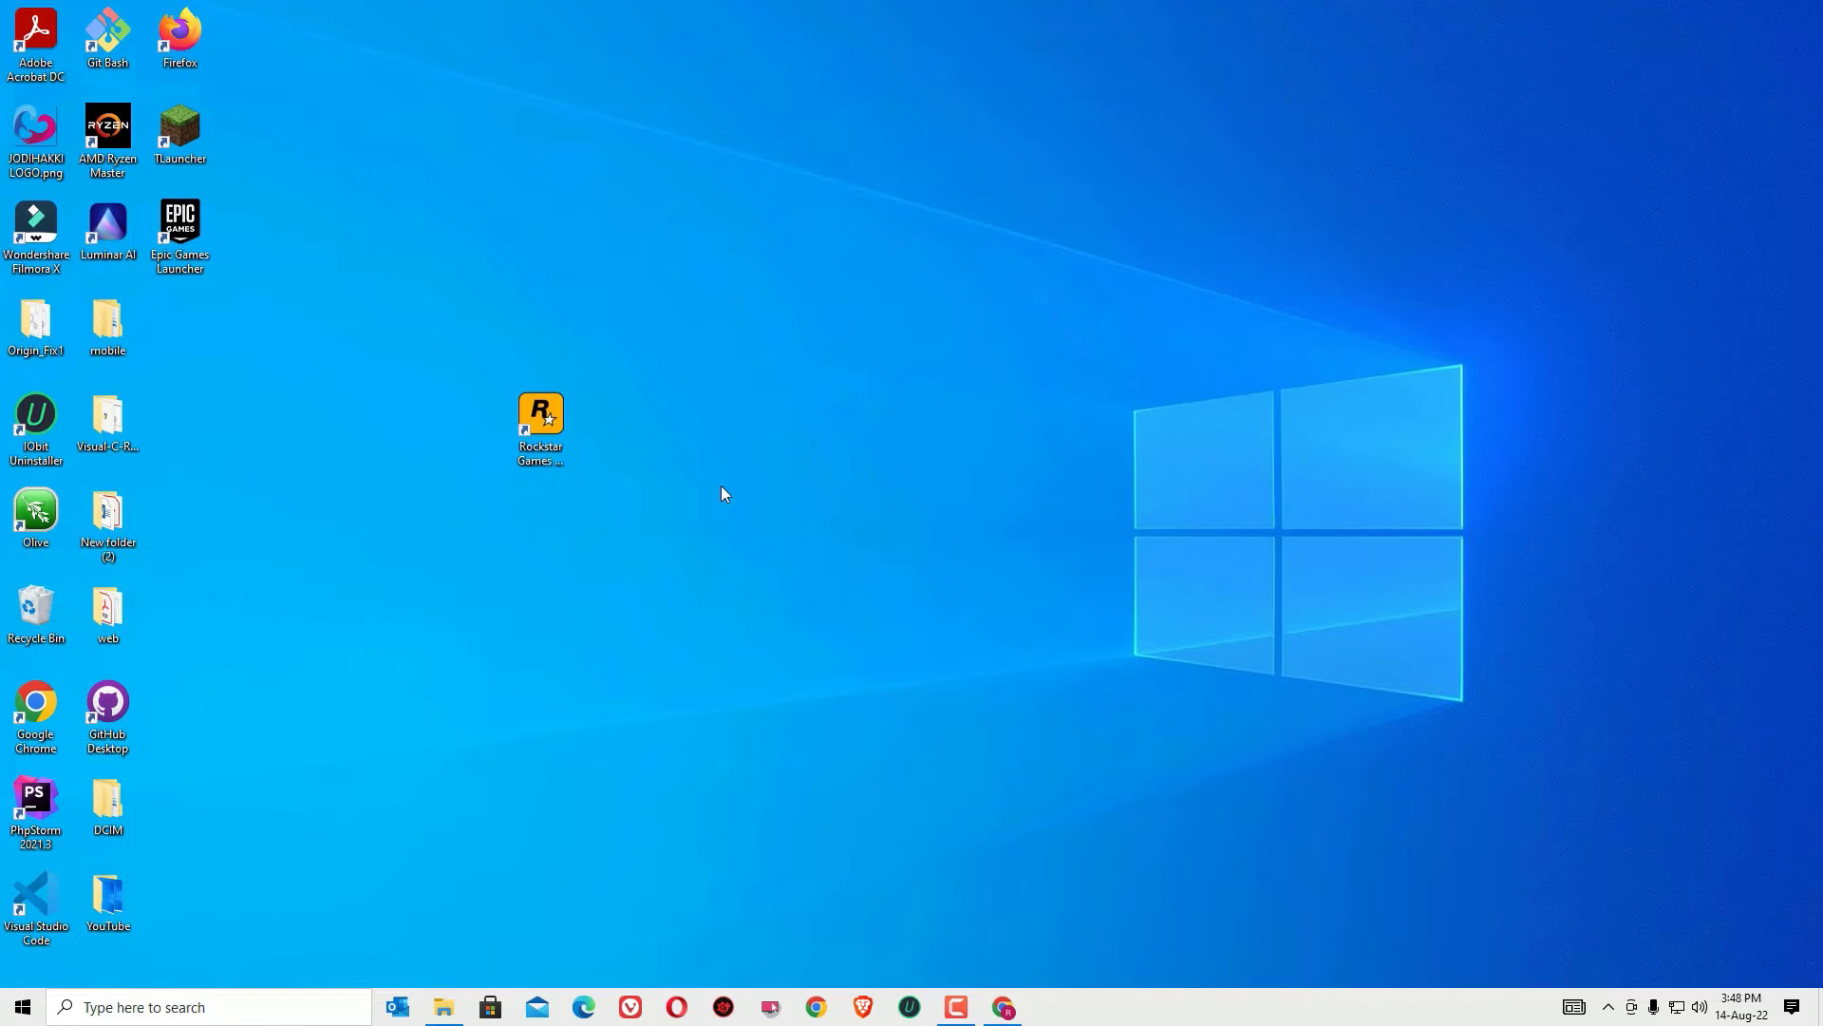
Step: Search for and open the Services console, then select the Rockstar Game Library Service
left_click(286, 1007)
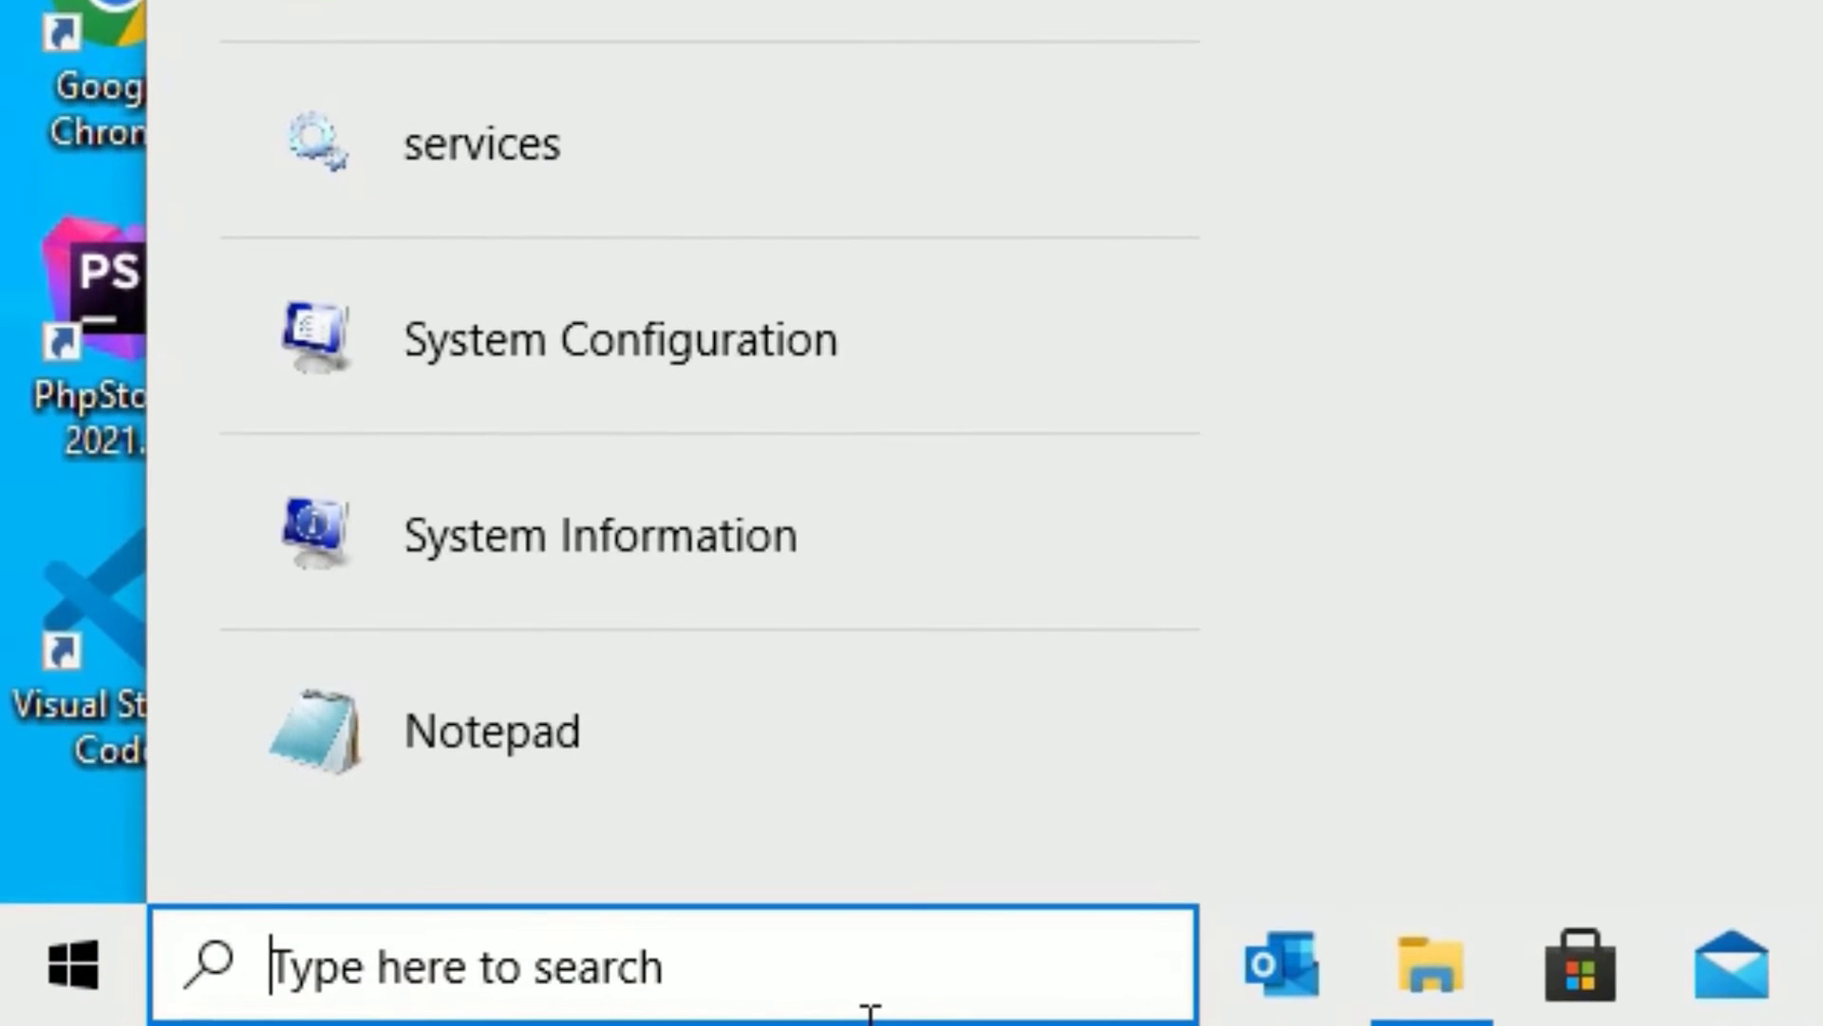
type("services")
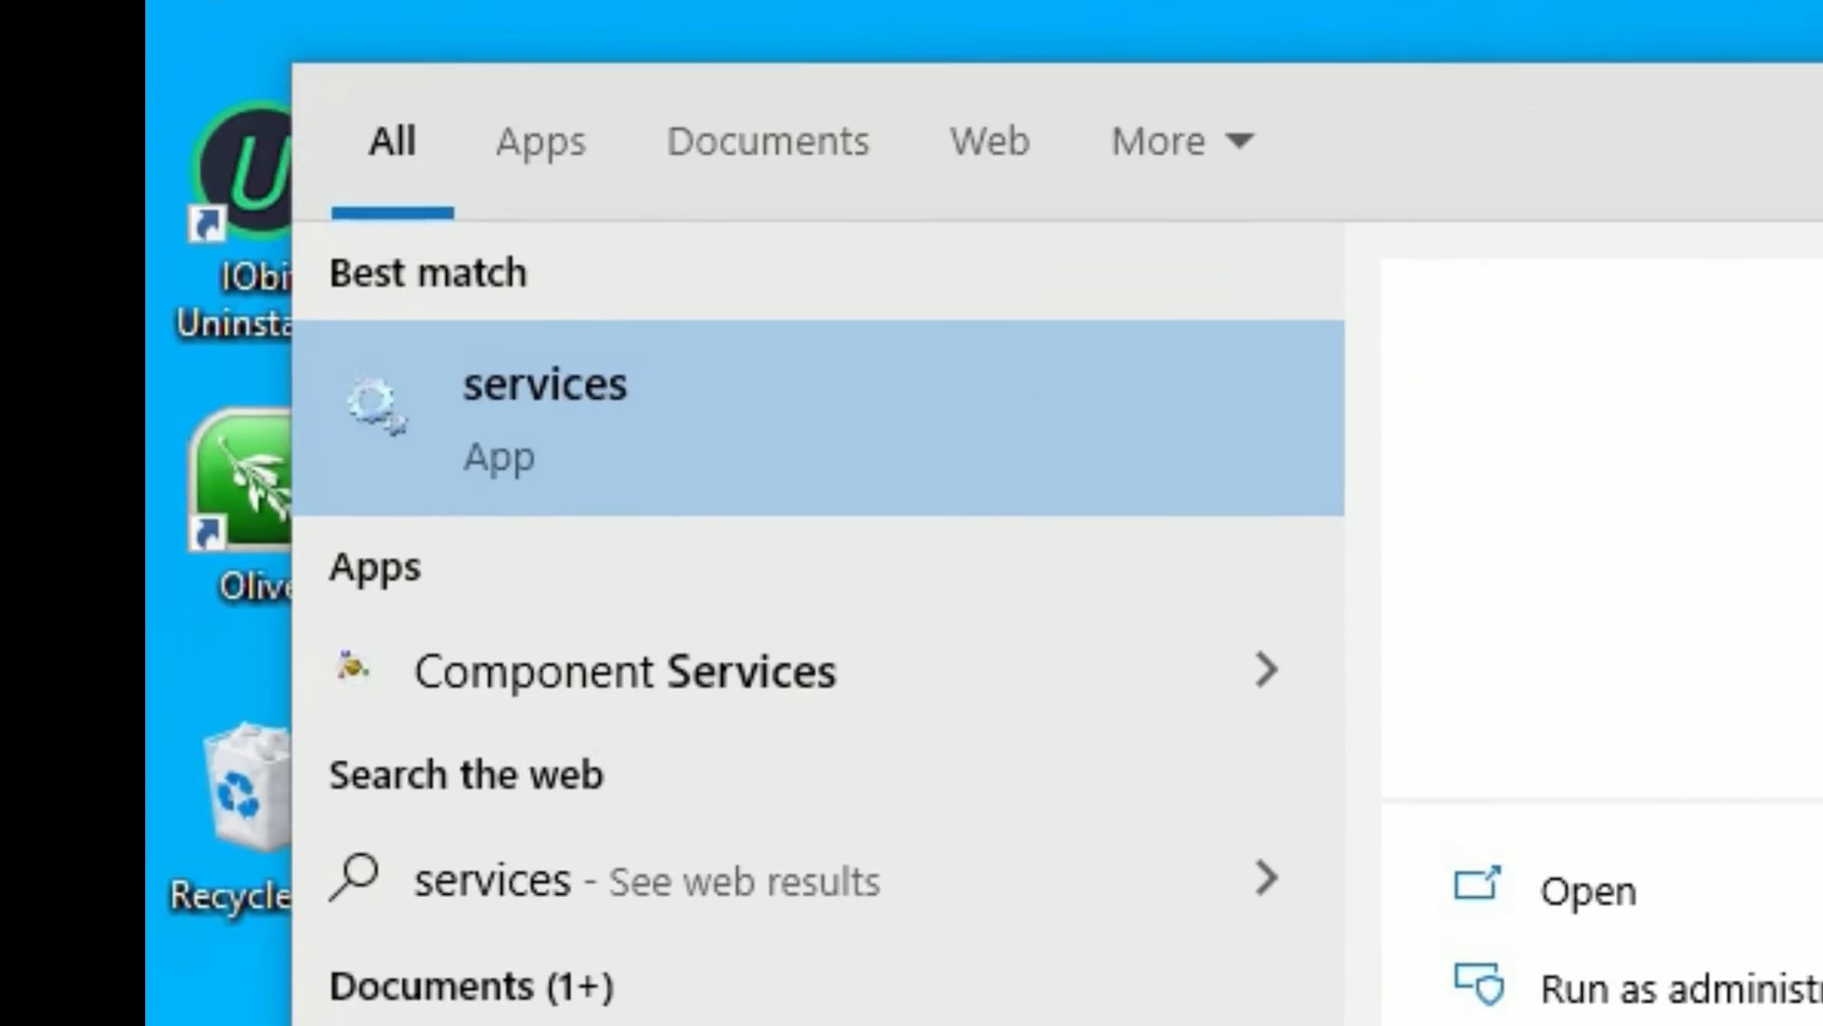
key("Return")
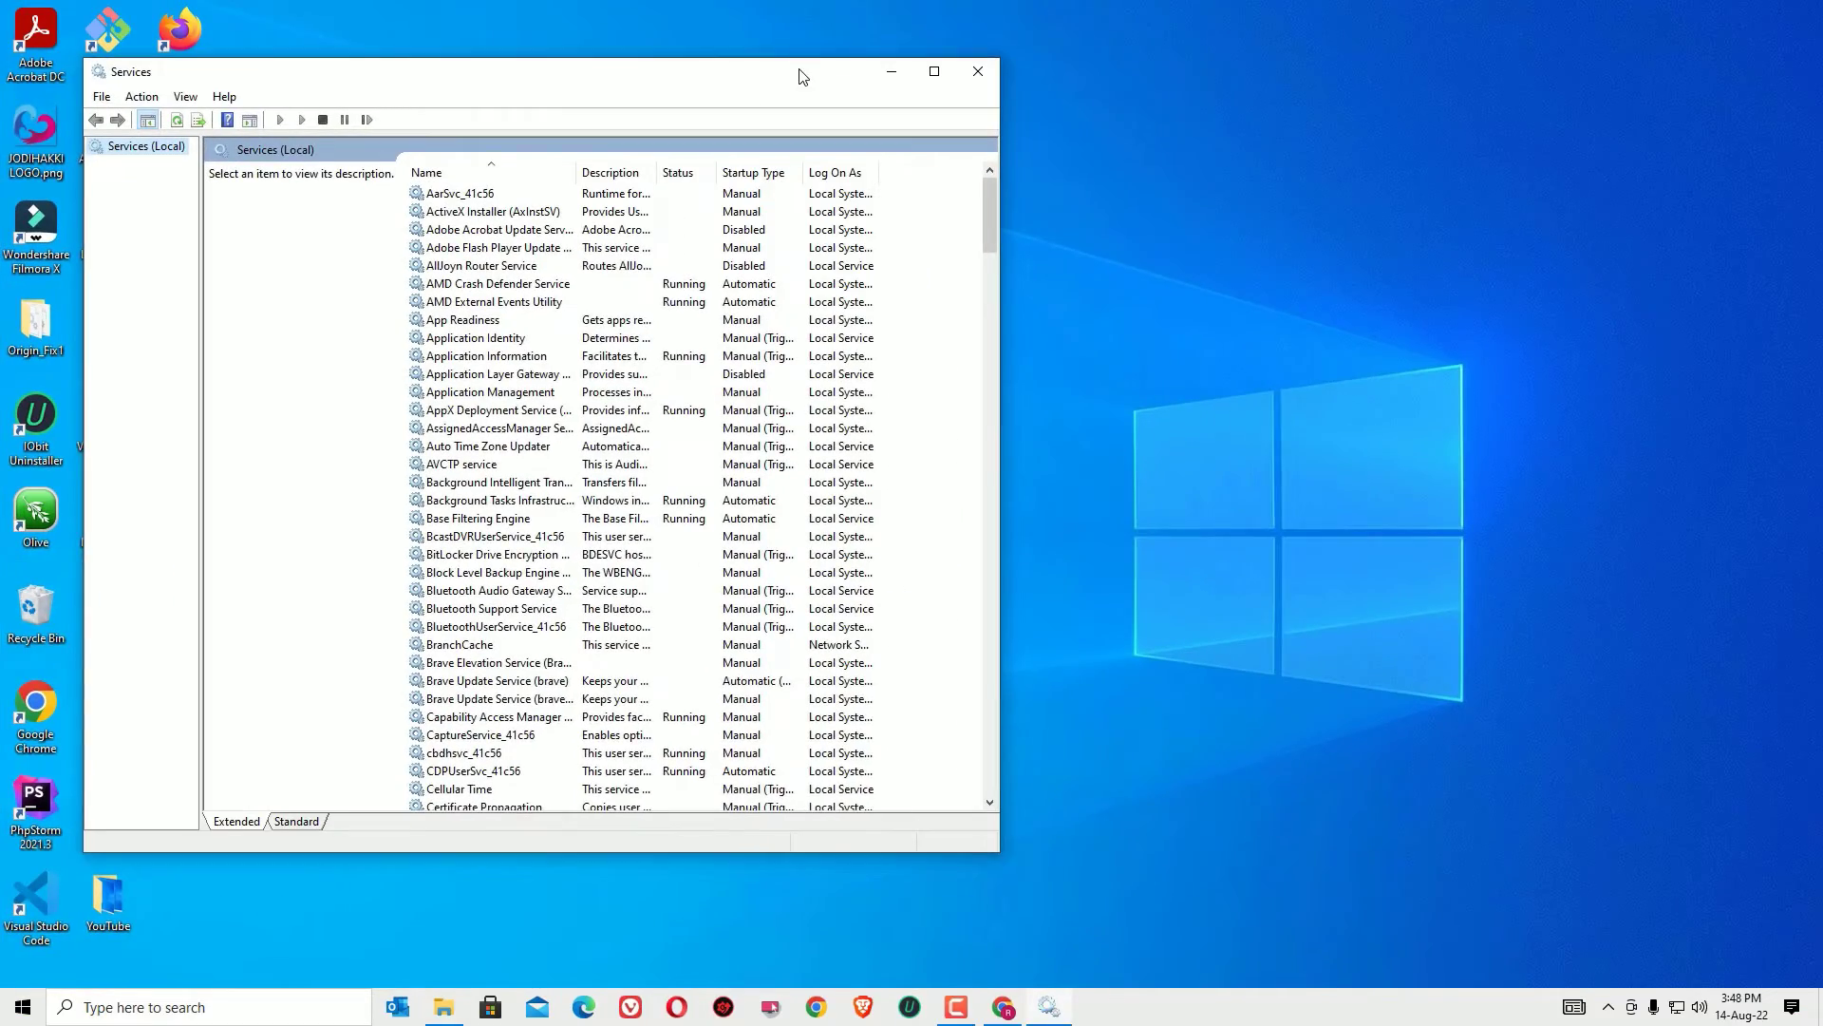
left_click_drag(802, 76, 1334, 100)
left_click(1085, 428)
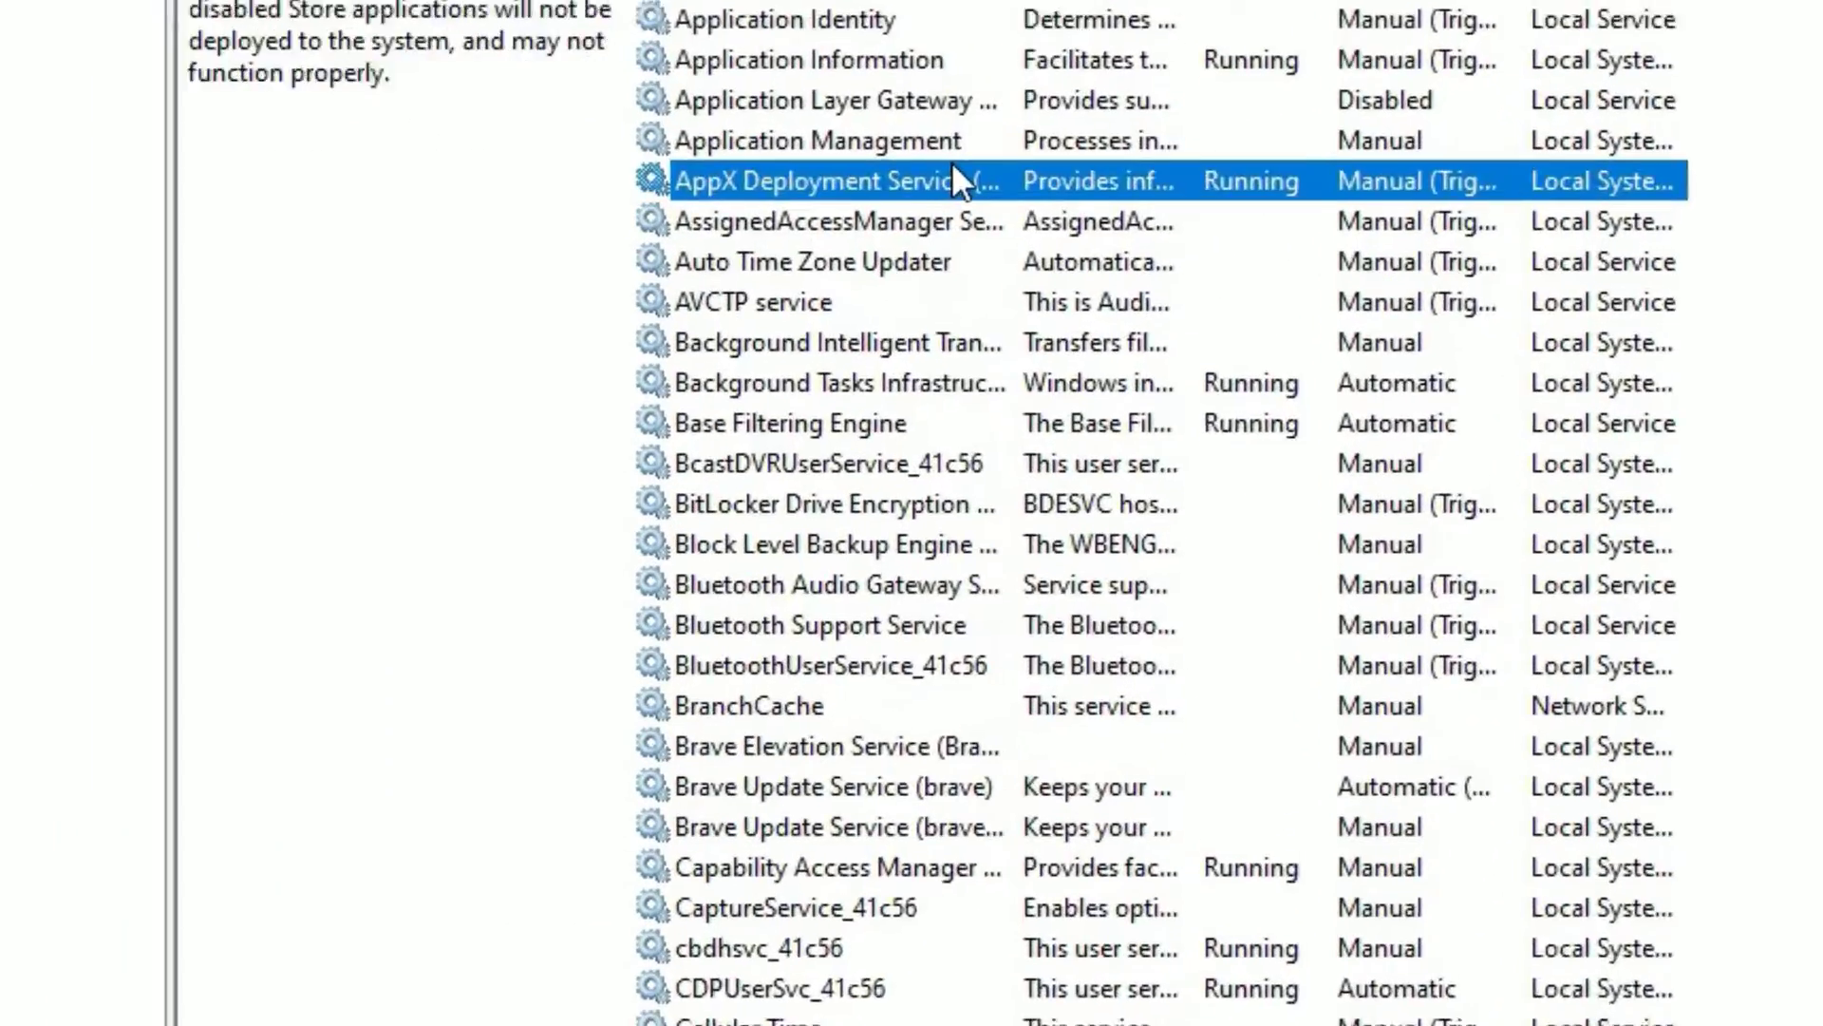
scroll(952, 161, "down", 15)
left_click(669, 530)
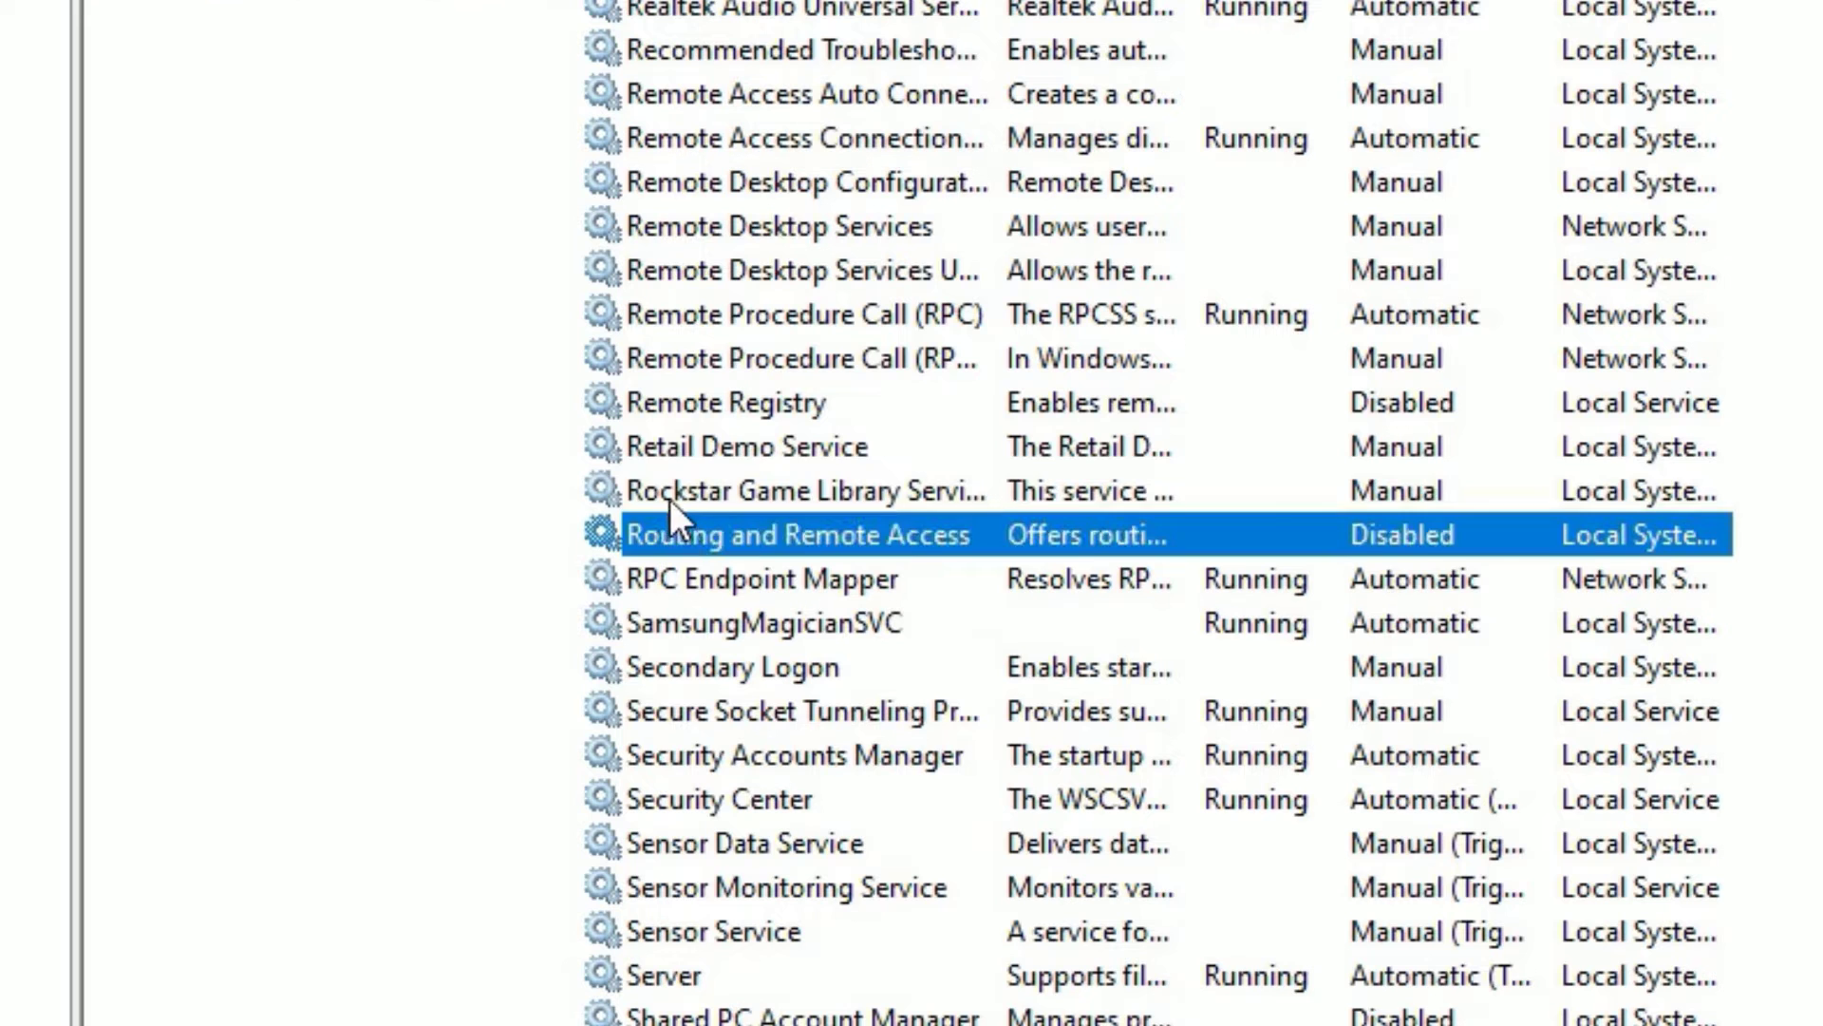
left_click(660, 492)
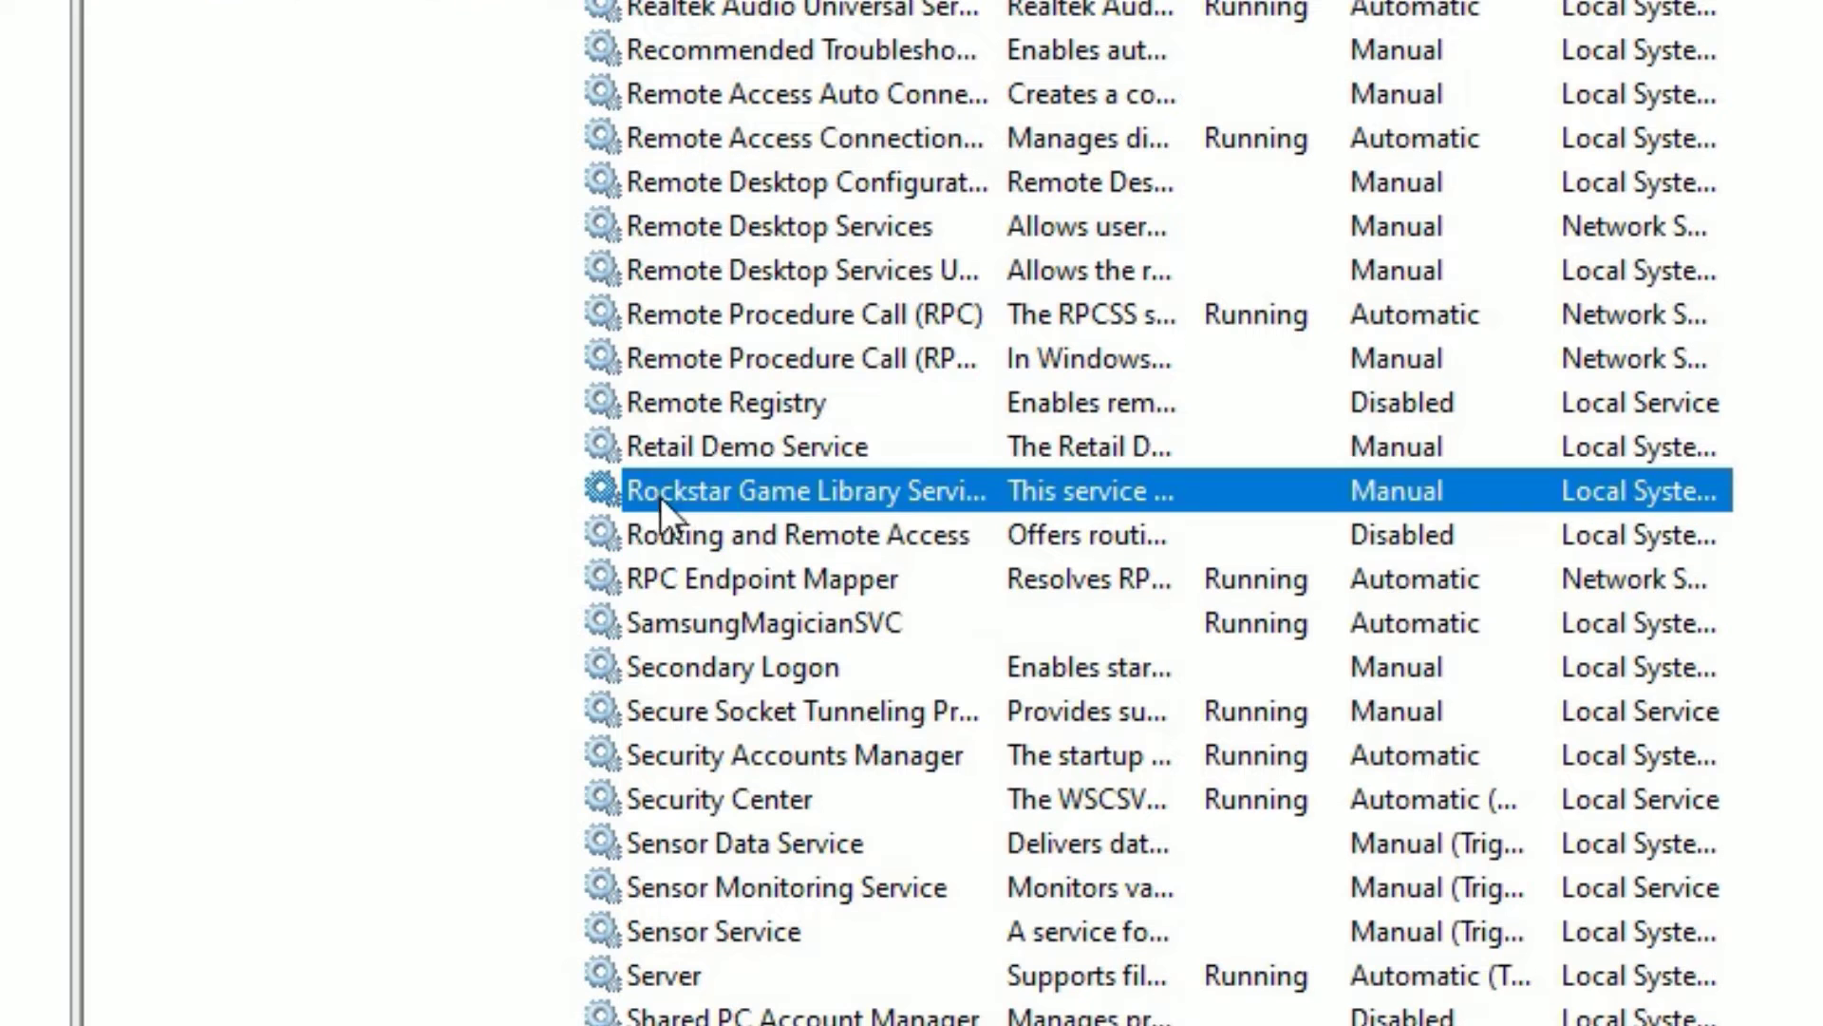
Step: Set Rockstar Game Library Service startup to Manual, start it, then launch System Configuration
right_click(814, 492)
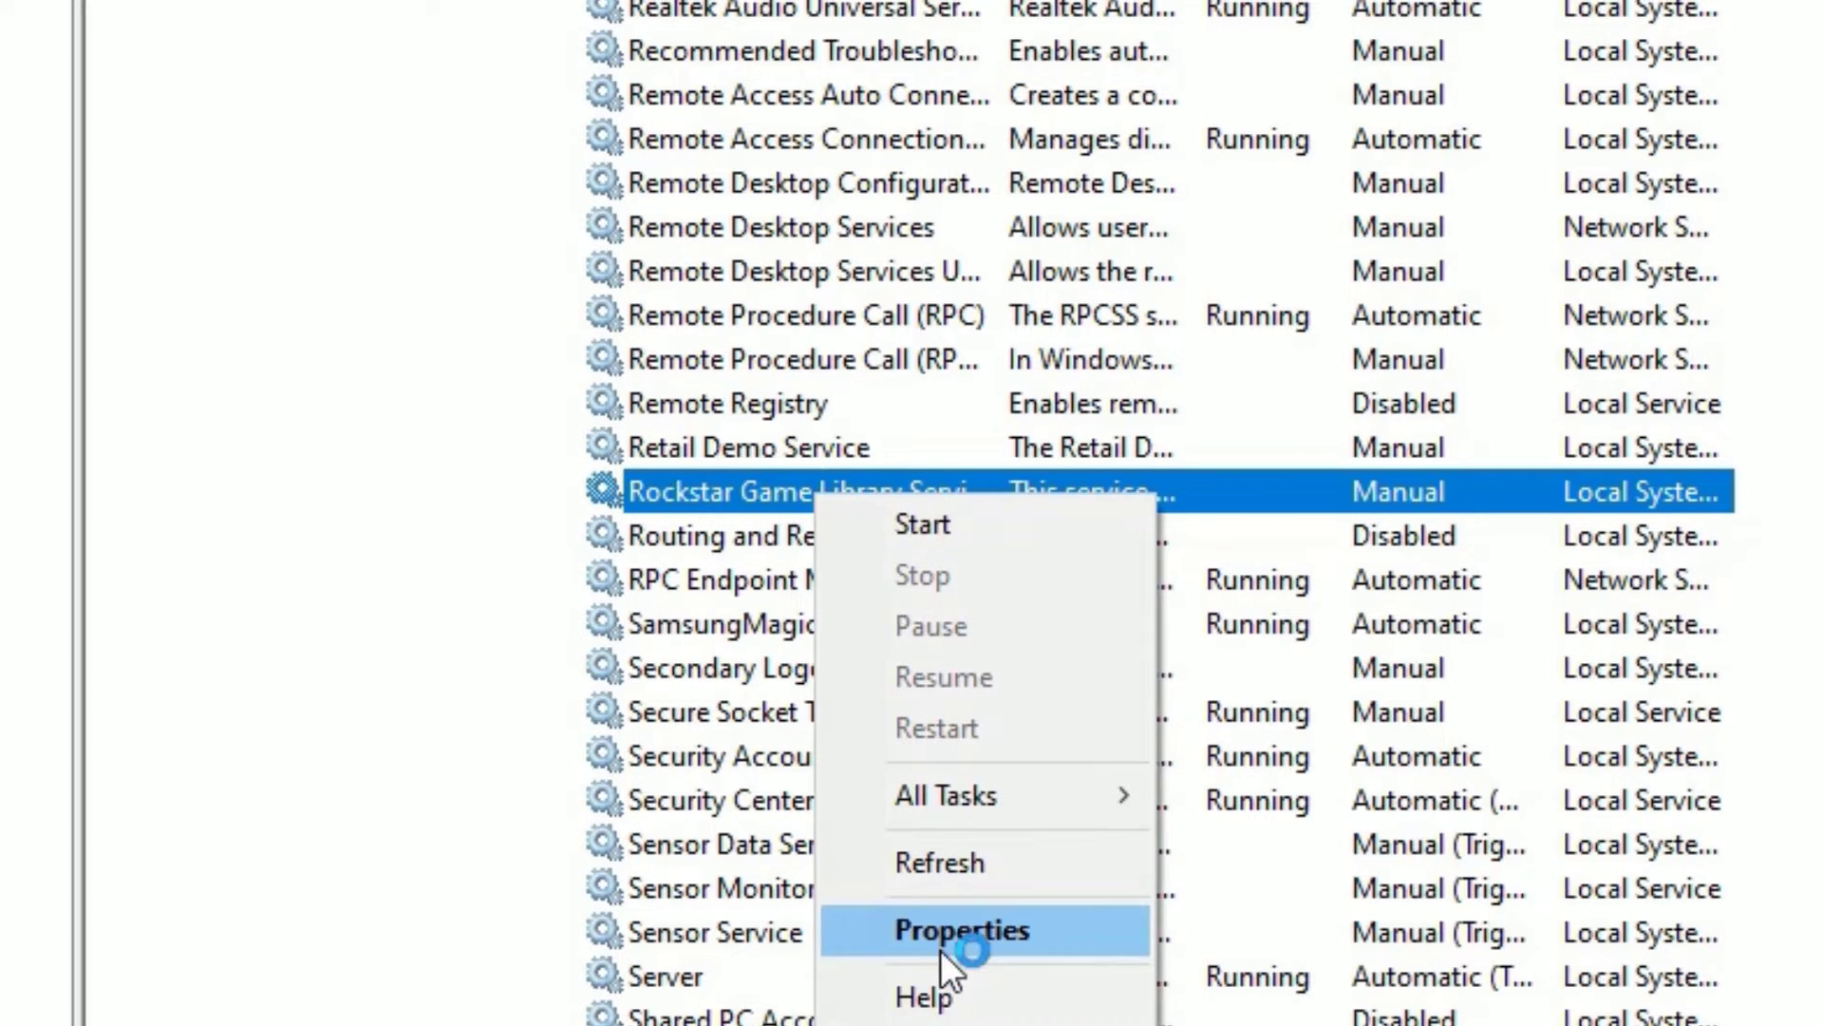
left_click(942, 940)
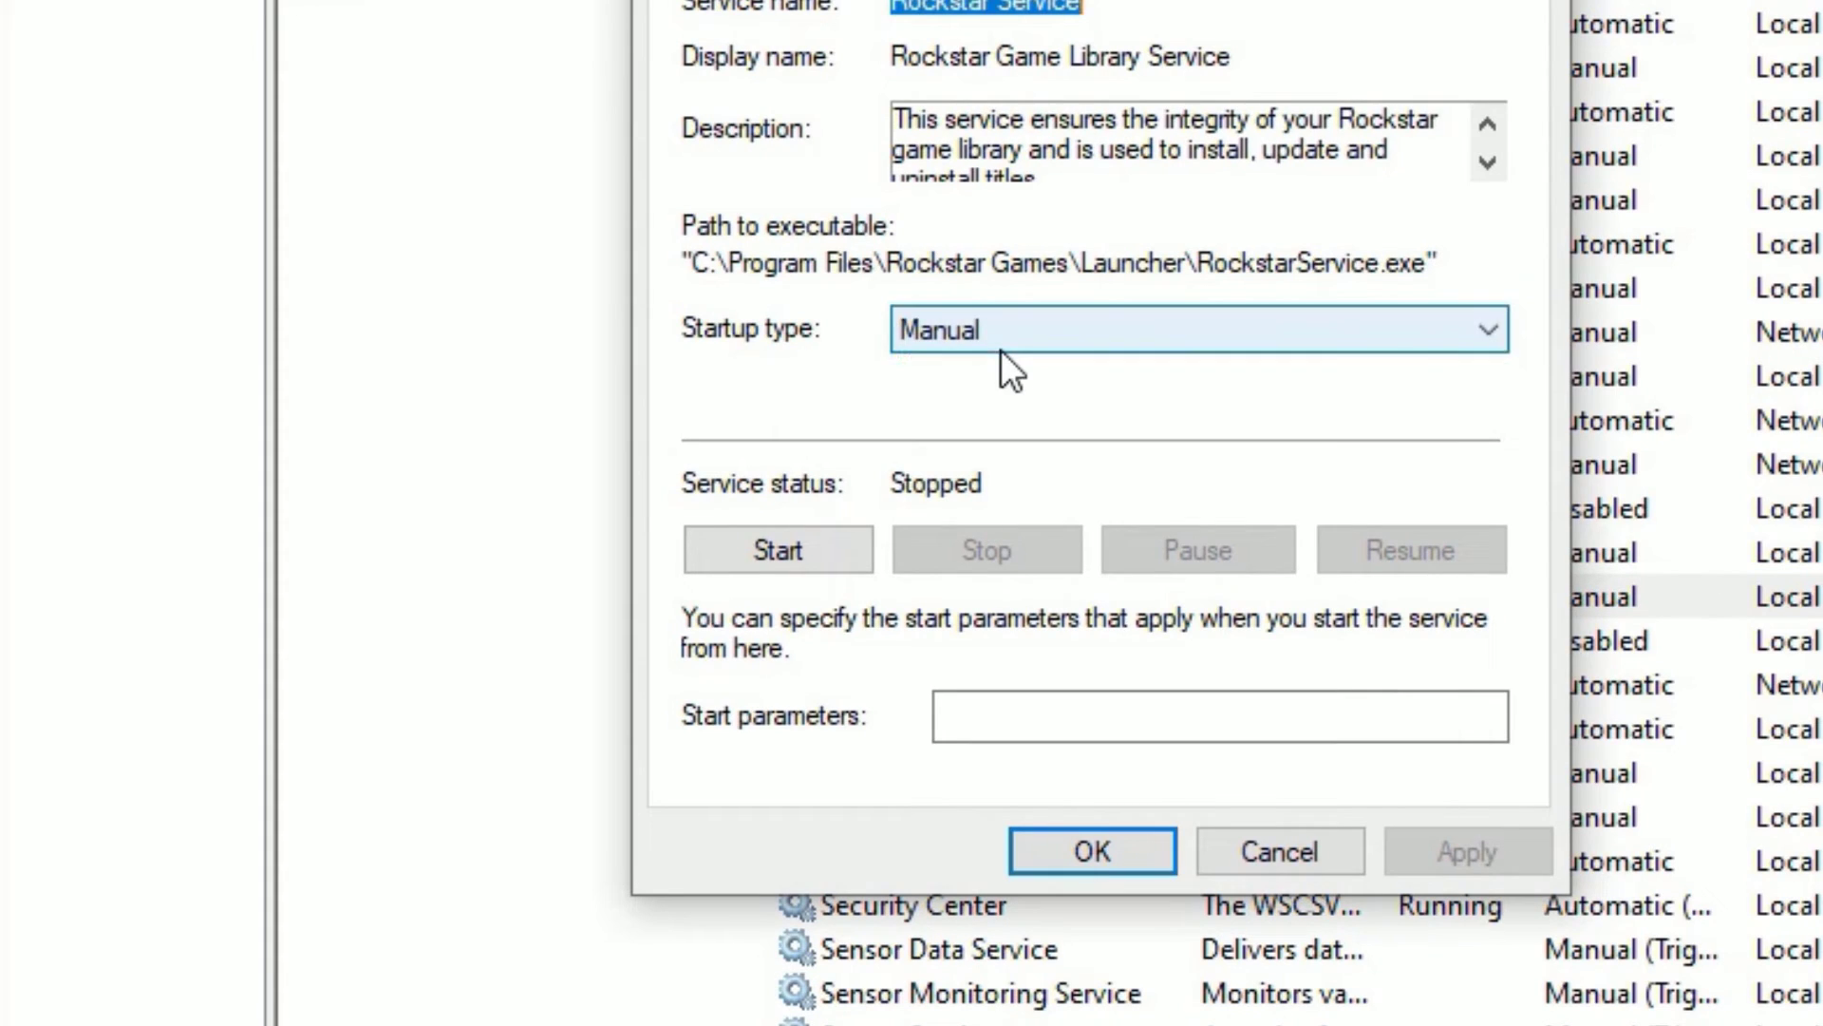
left_click(1002, 350)
left_click(947, 434)
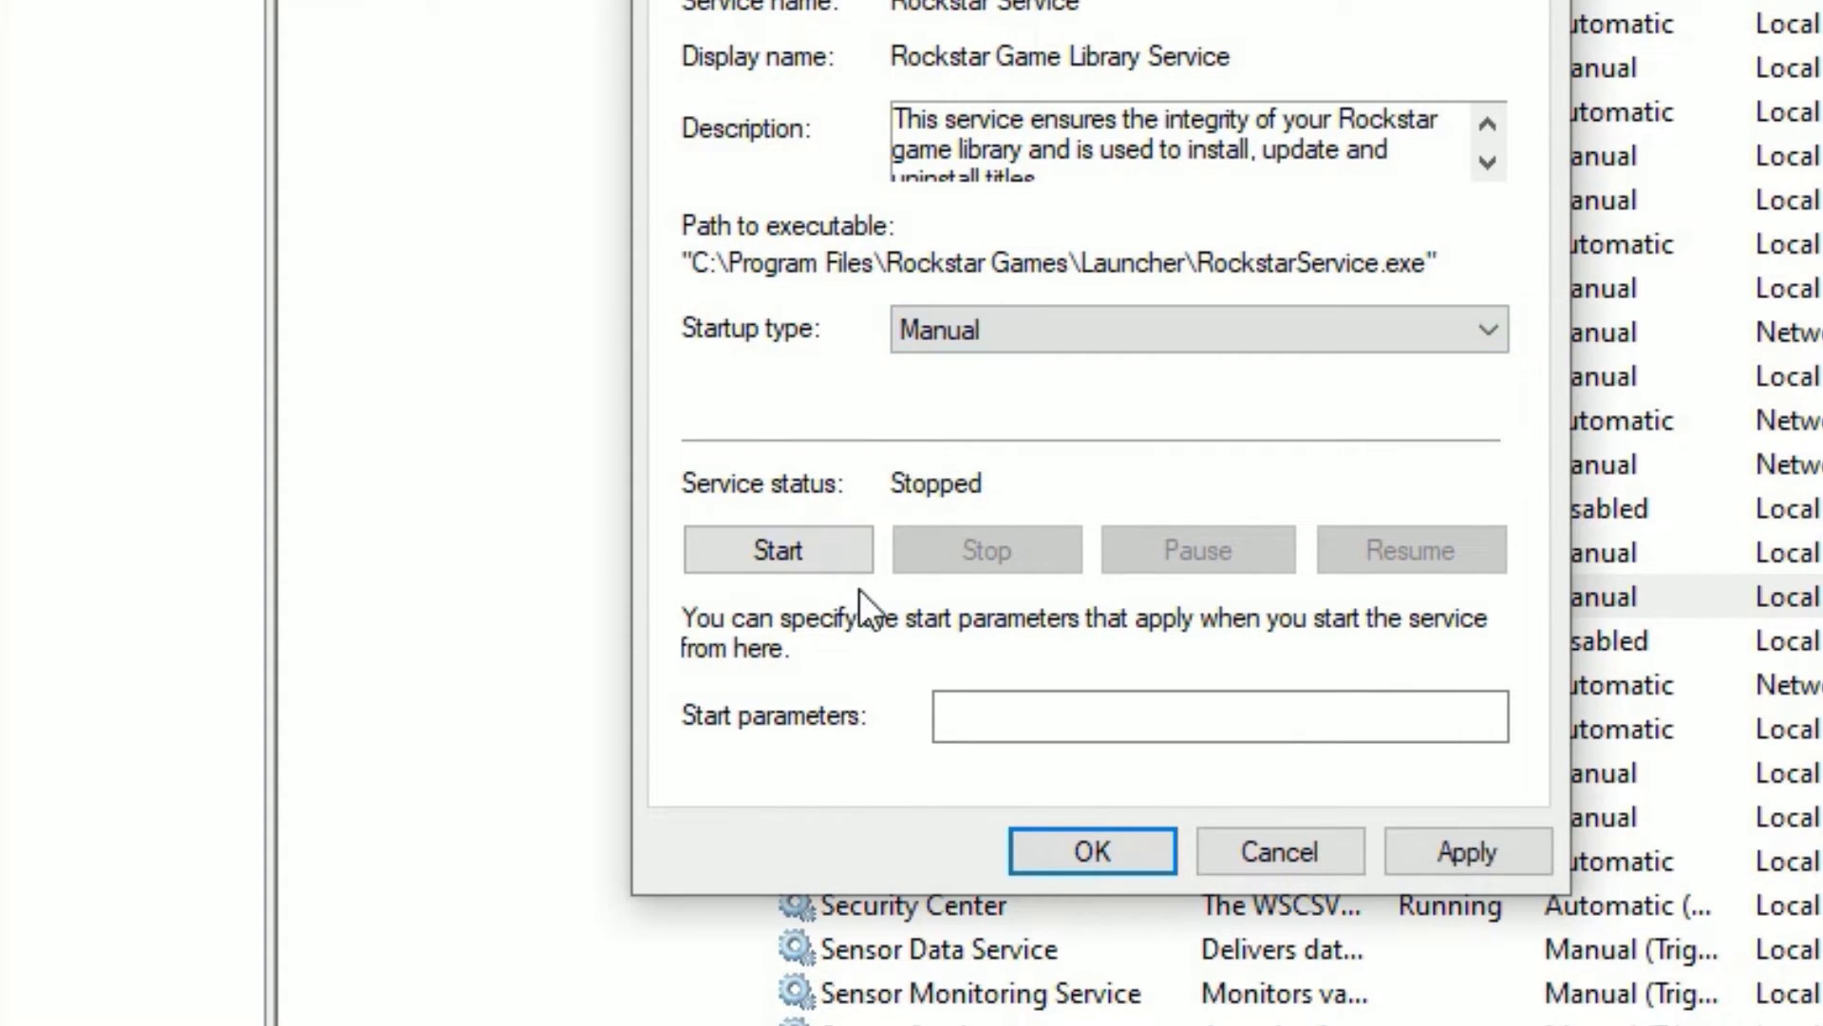
left_click(799, 564)
left_click(1400, 852)
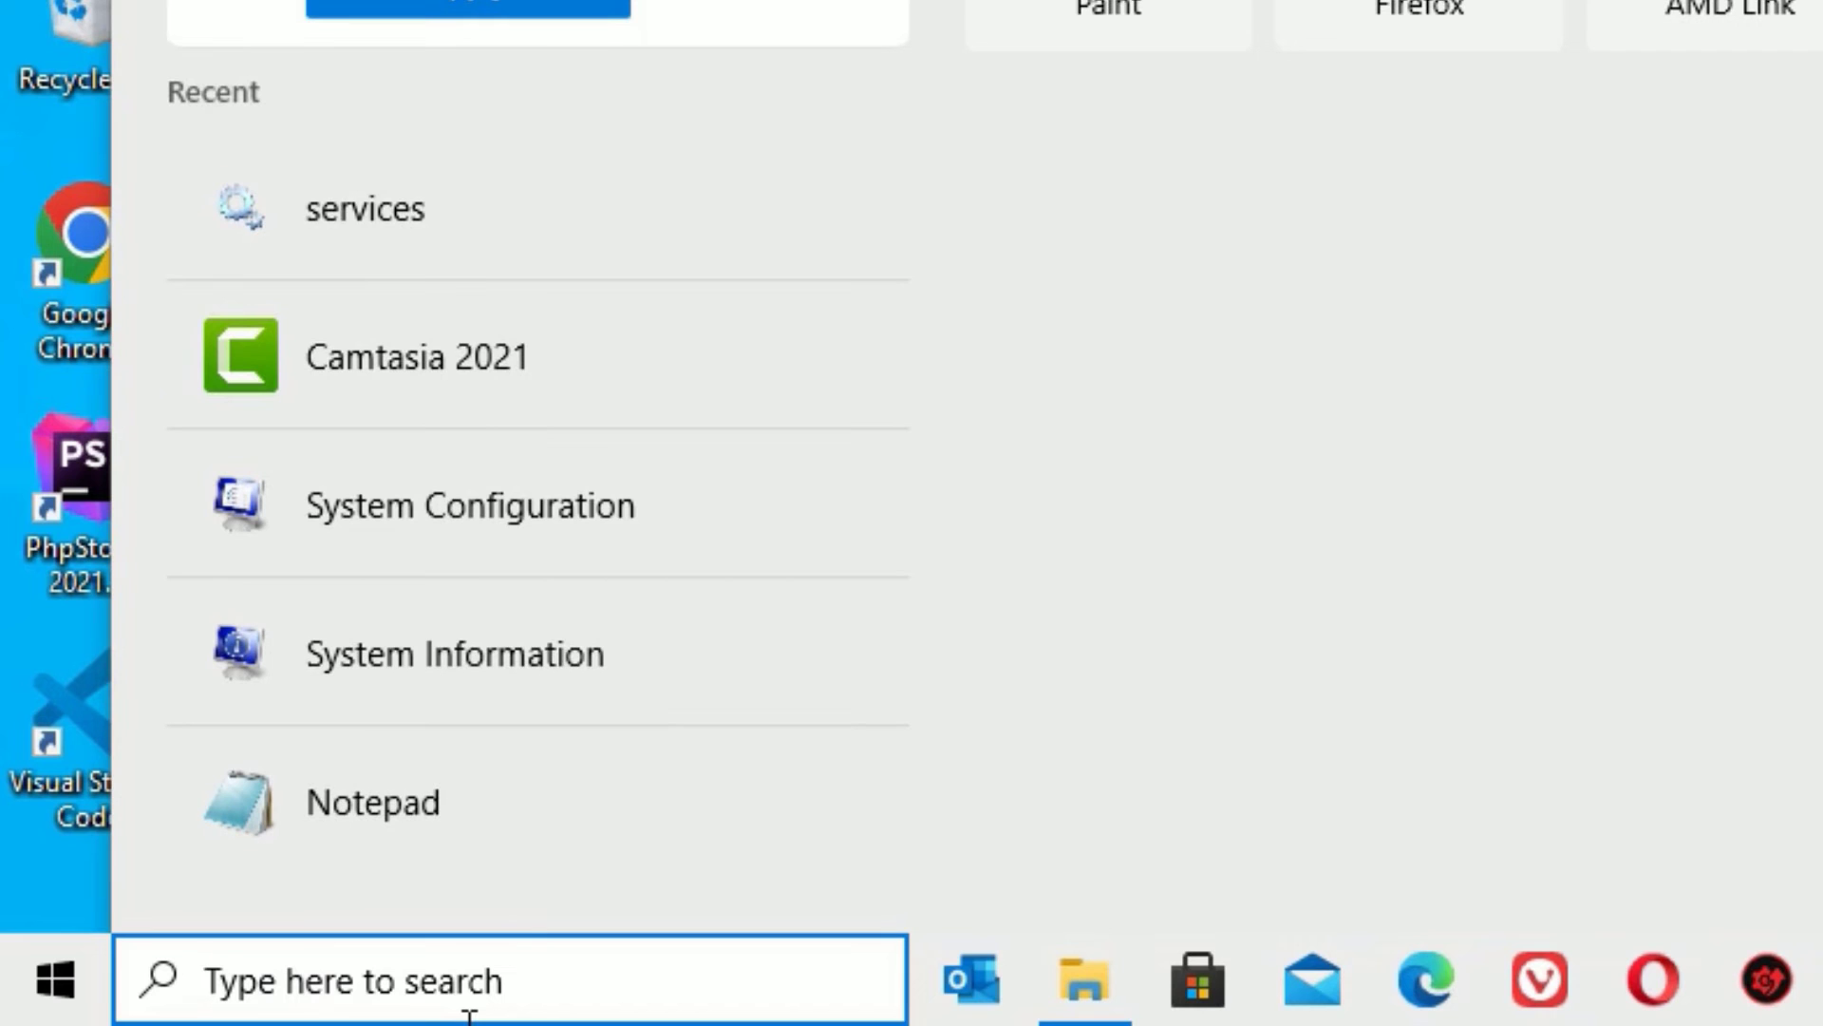
type("system c")
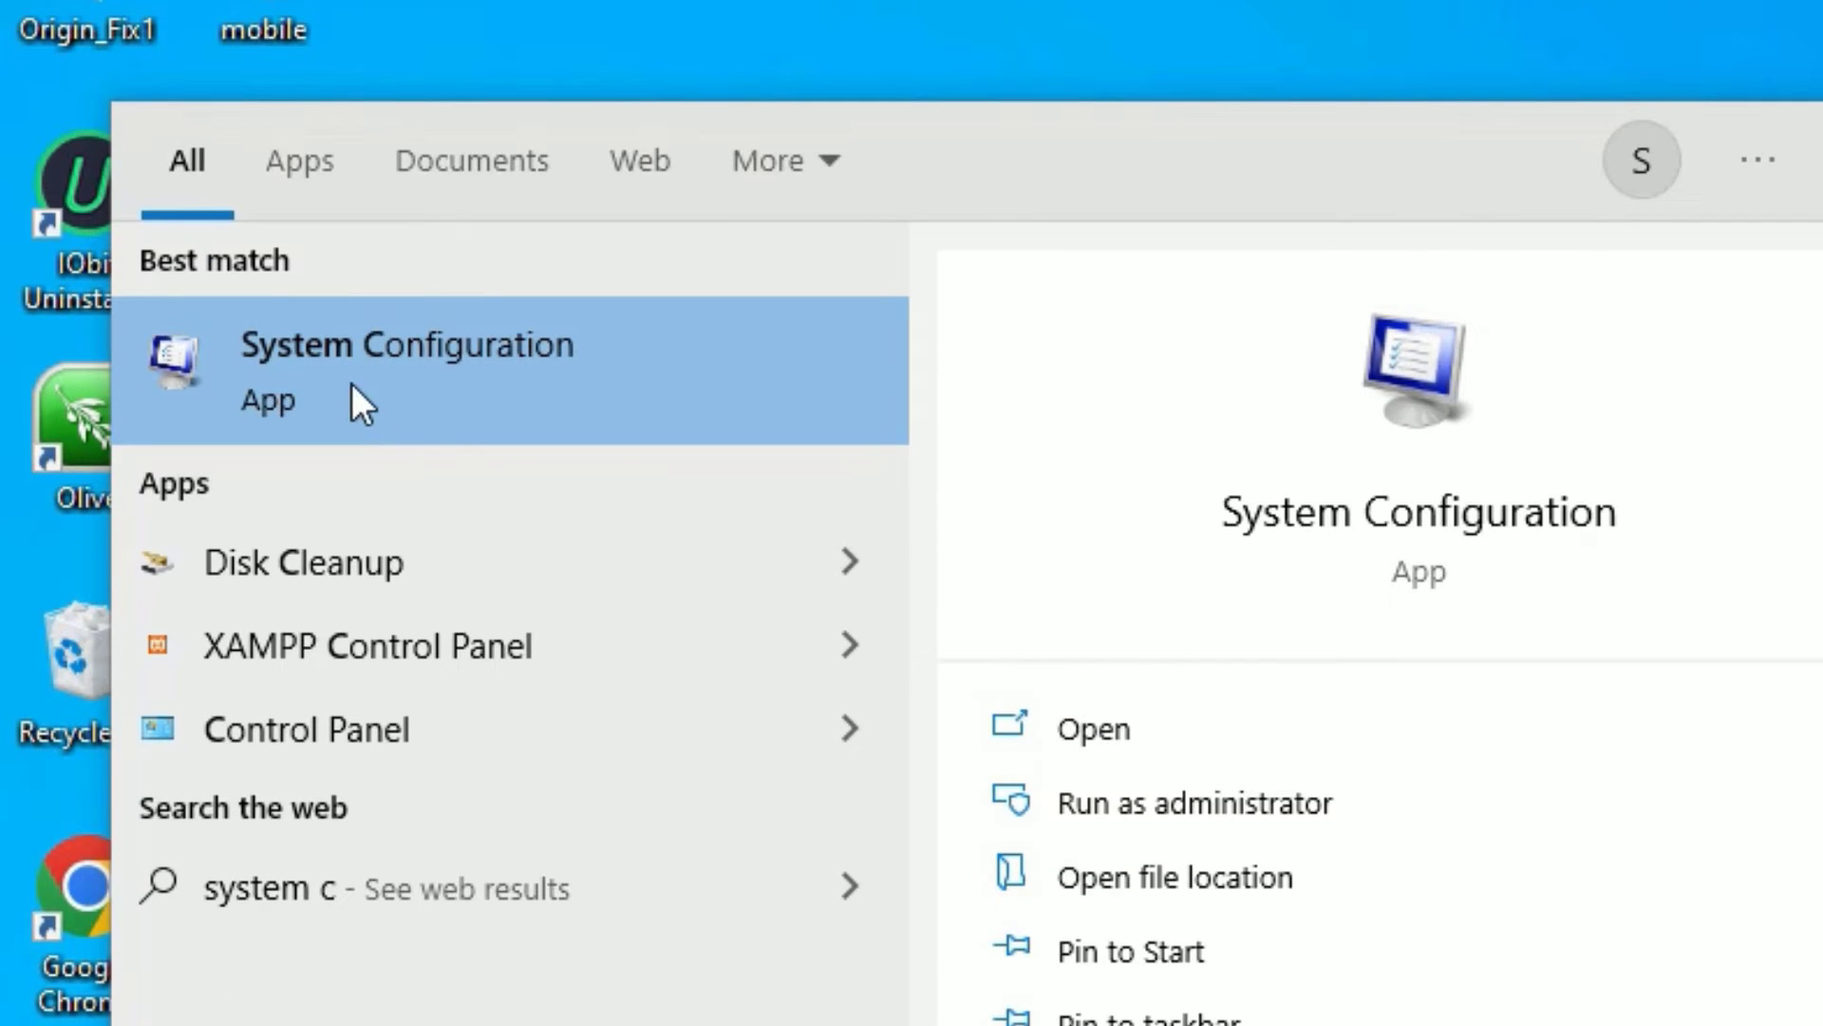
left_click(446, 372)
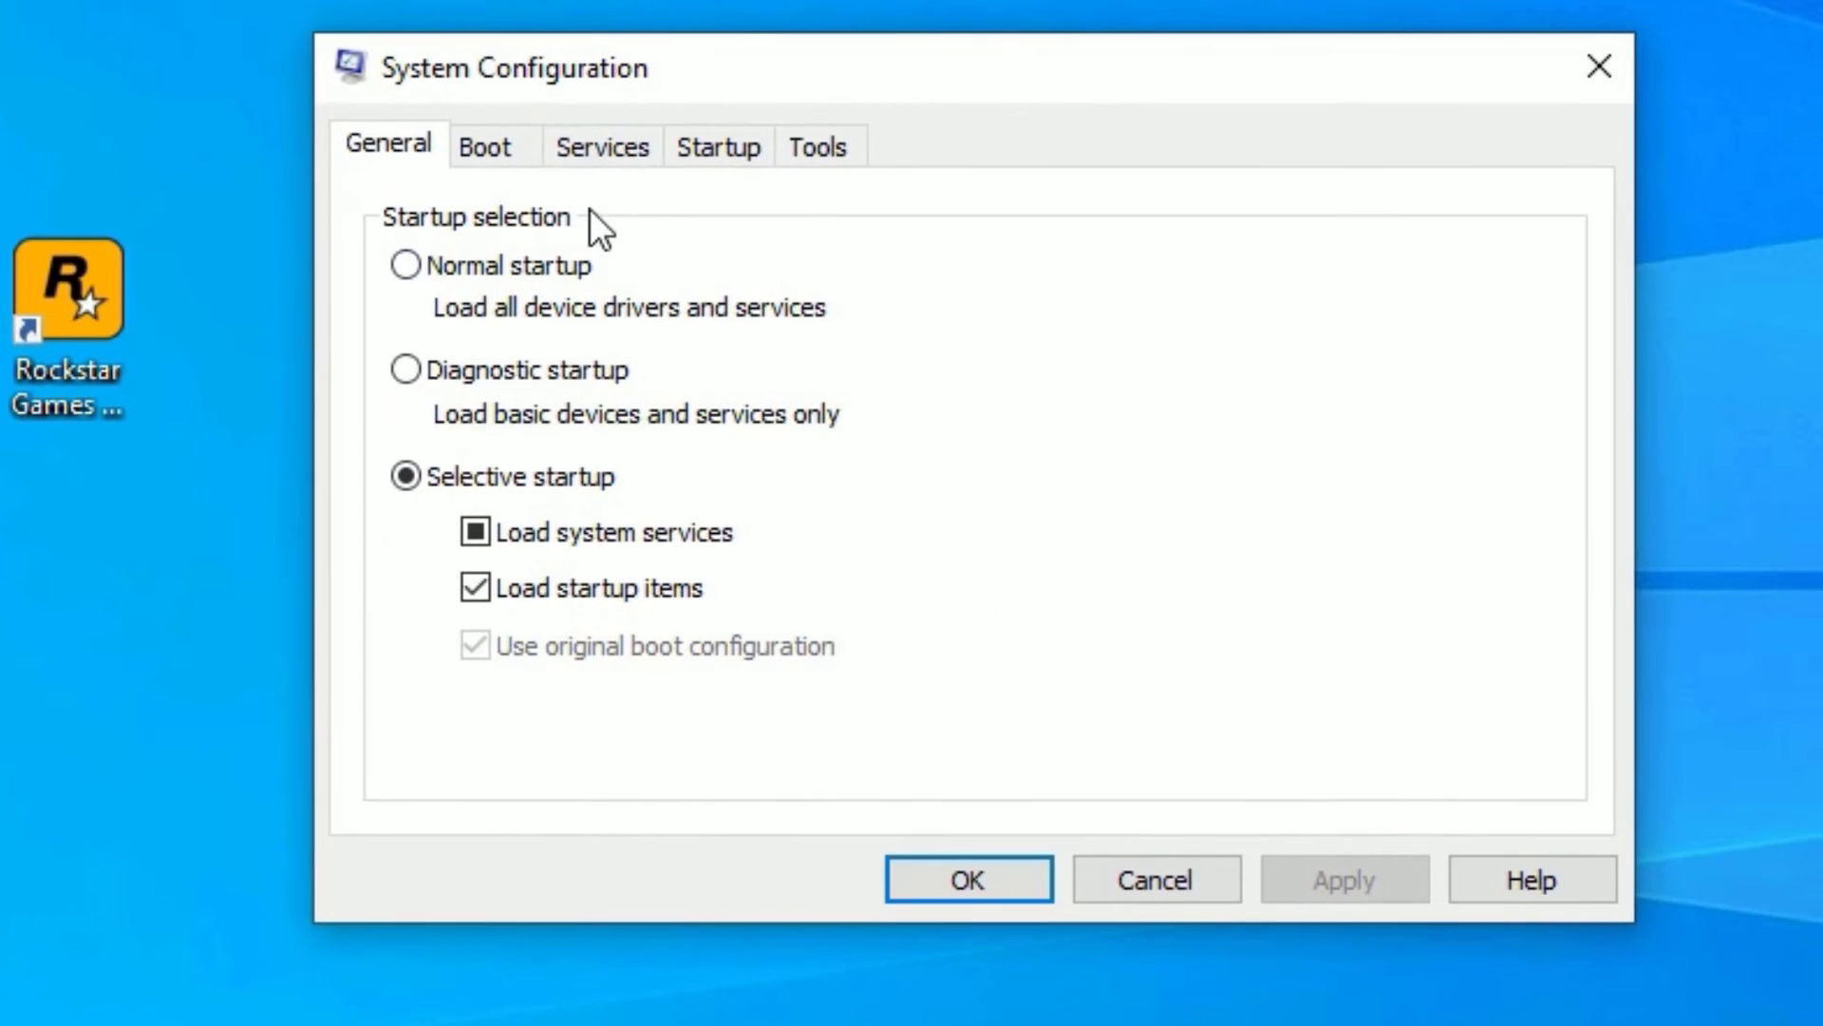
Step: Hide all Microsoft services, tick Rockstar Game Library Service, and apply the change
left_click(605, 160)
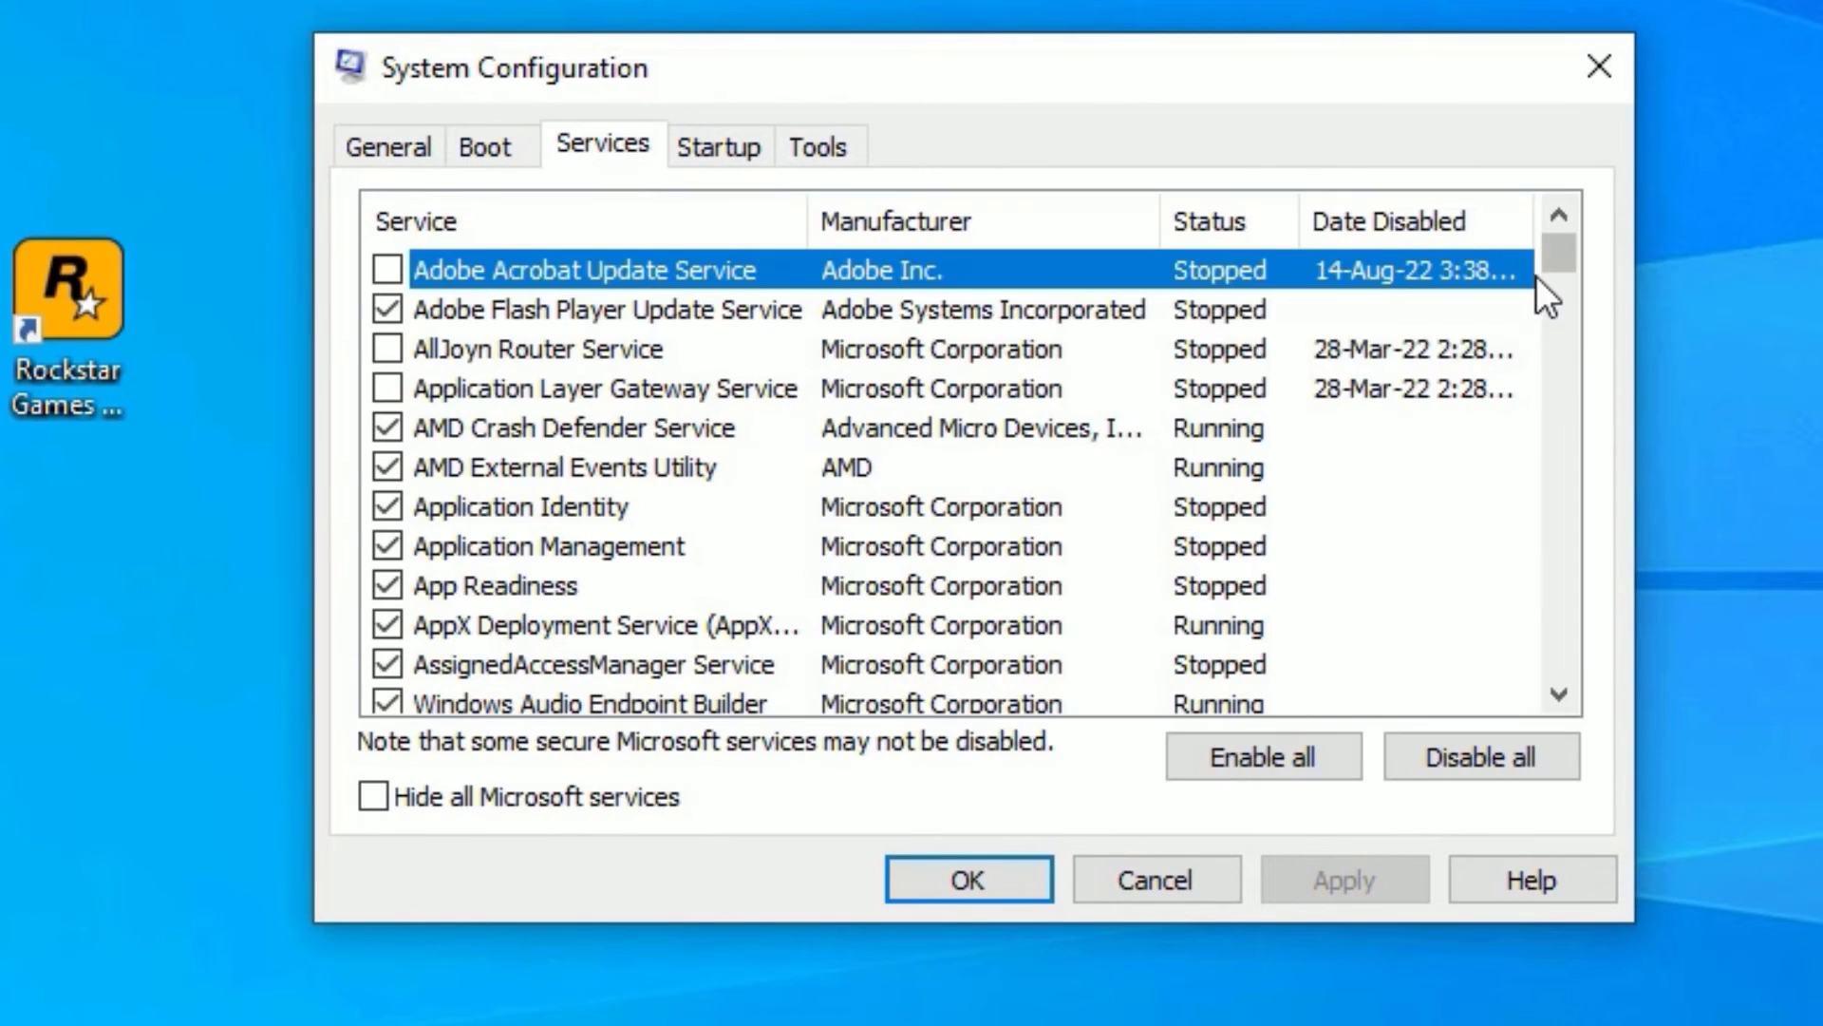
left_click_drag(1556, 265, 1566, 599)
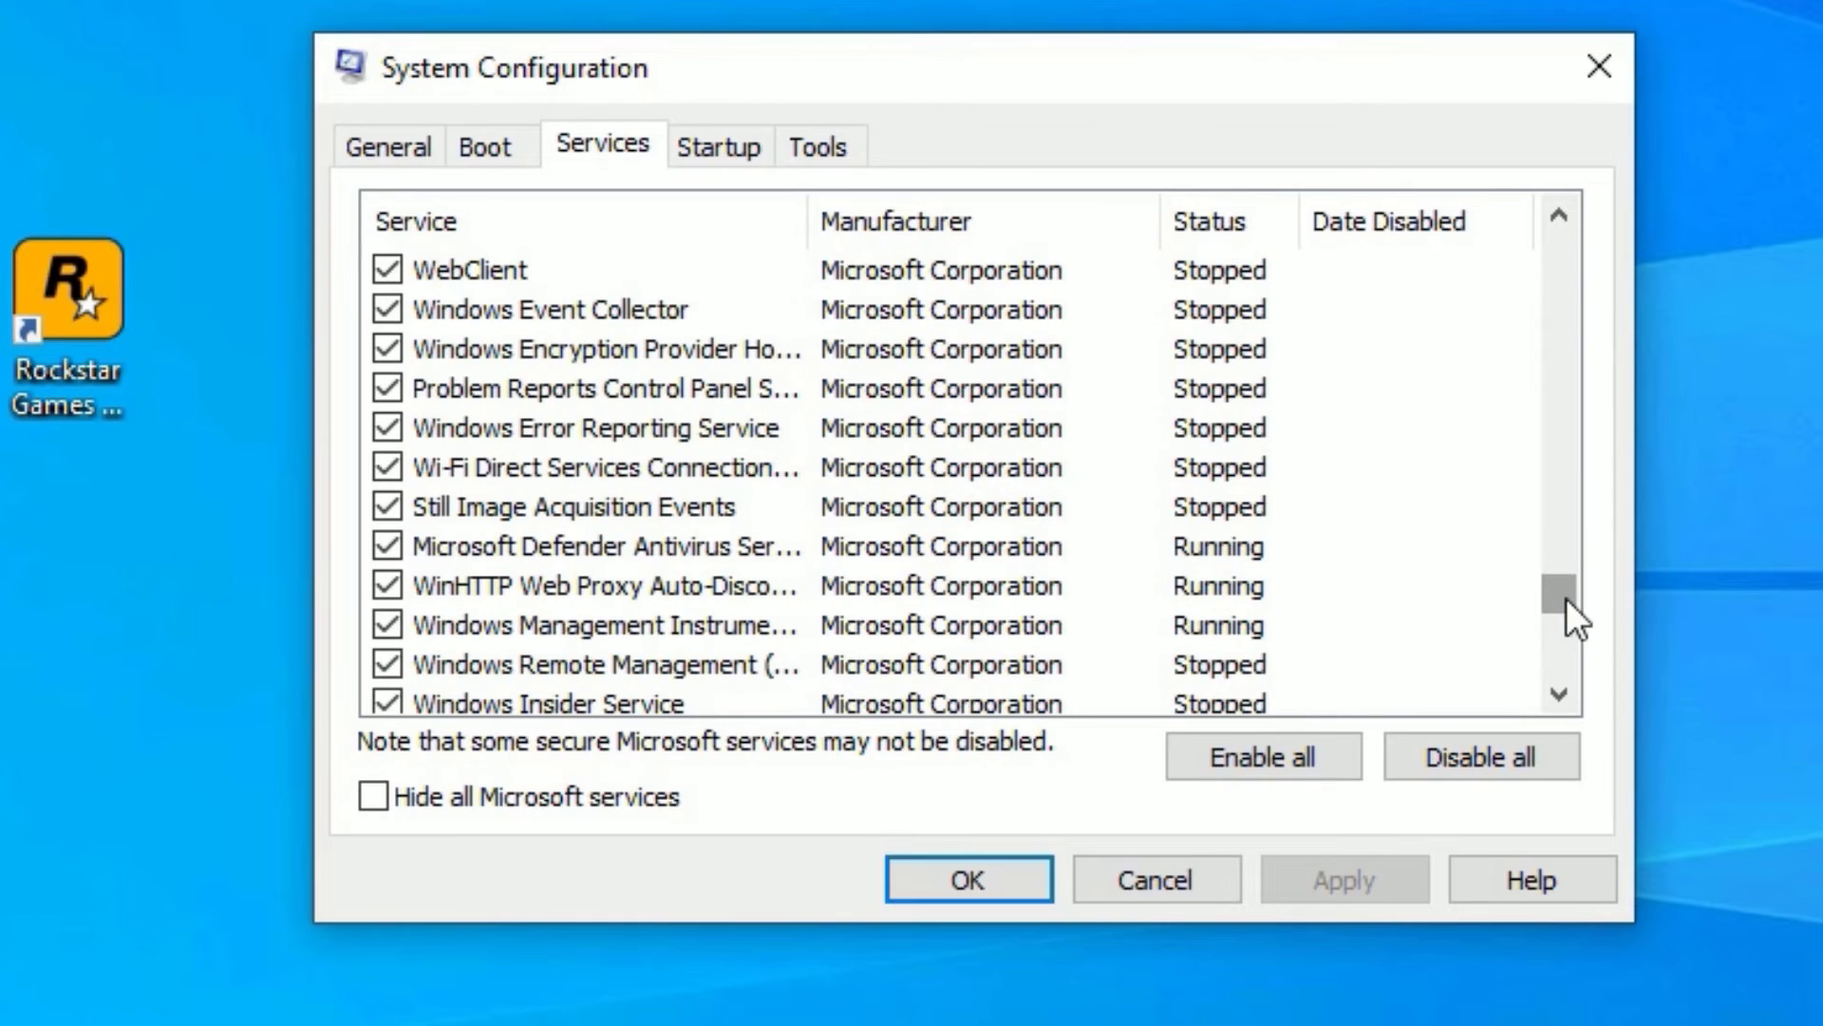
left_click(371, 795)
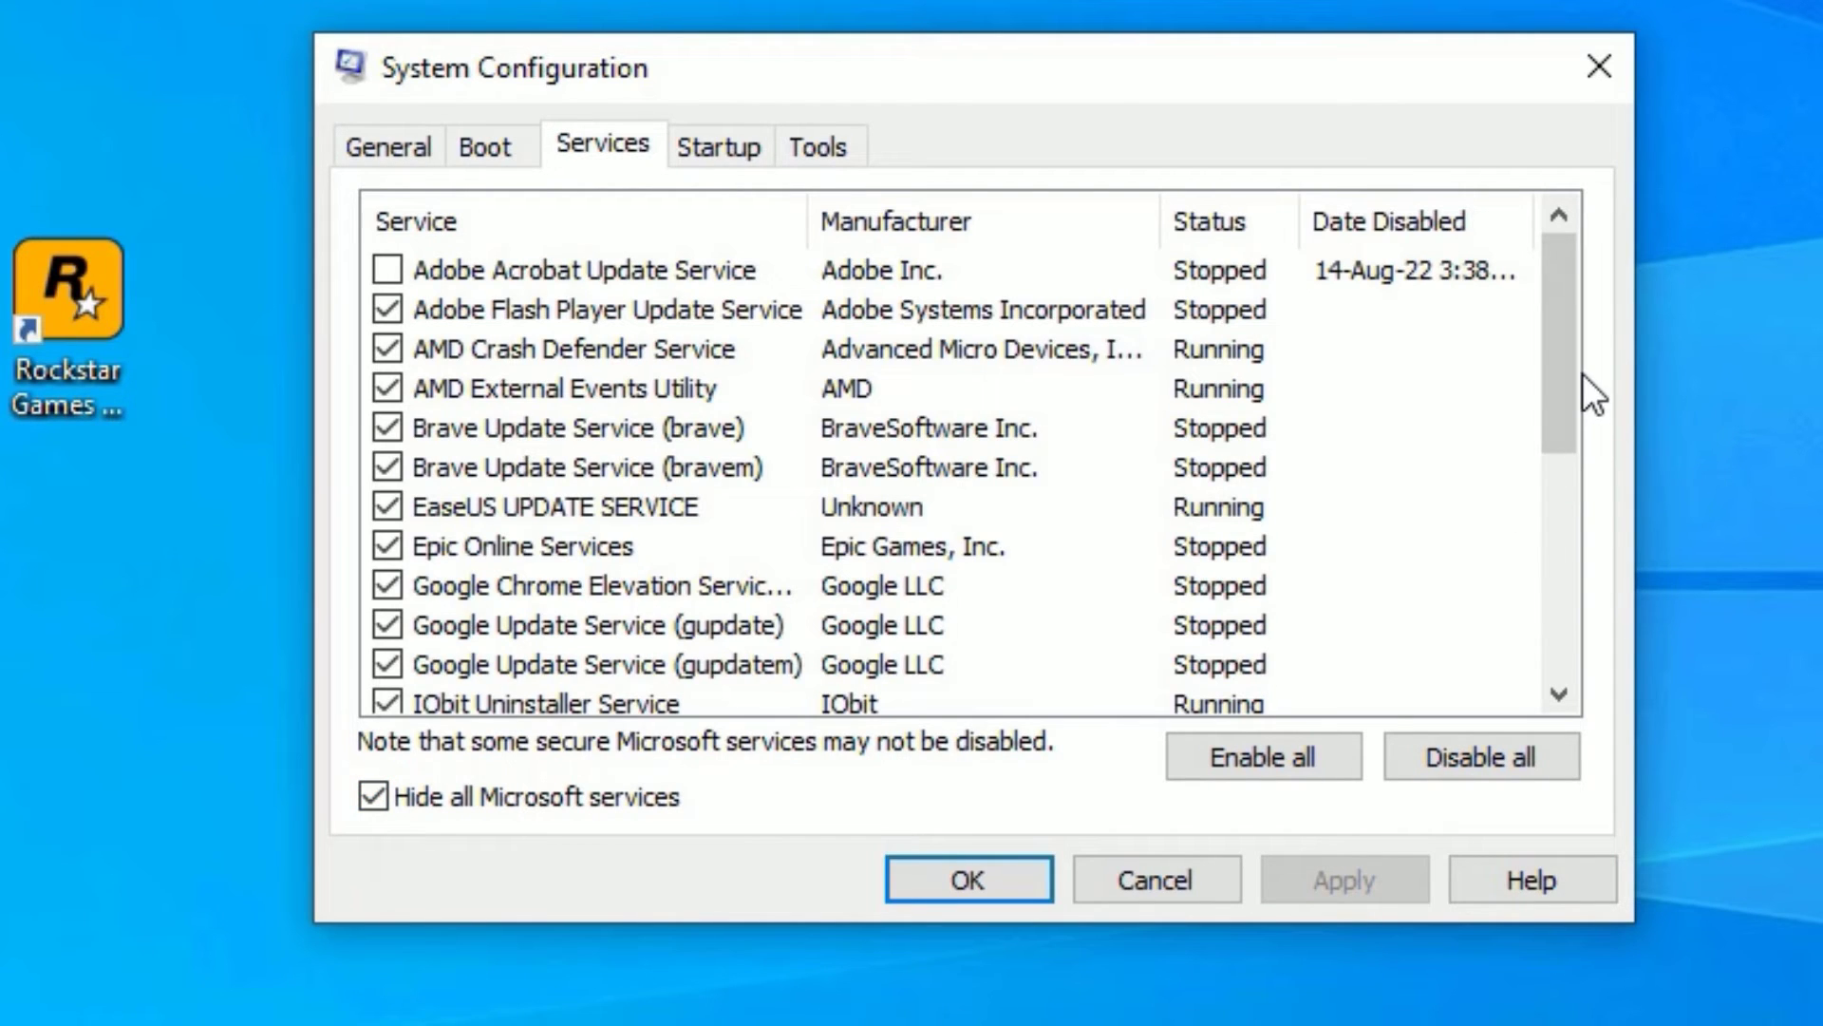
scroll(1571, 387, "down", 4)
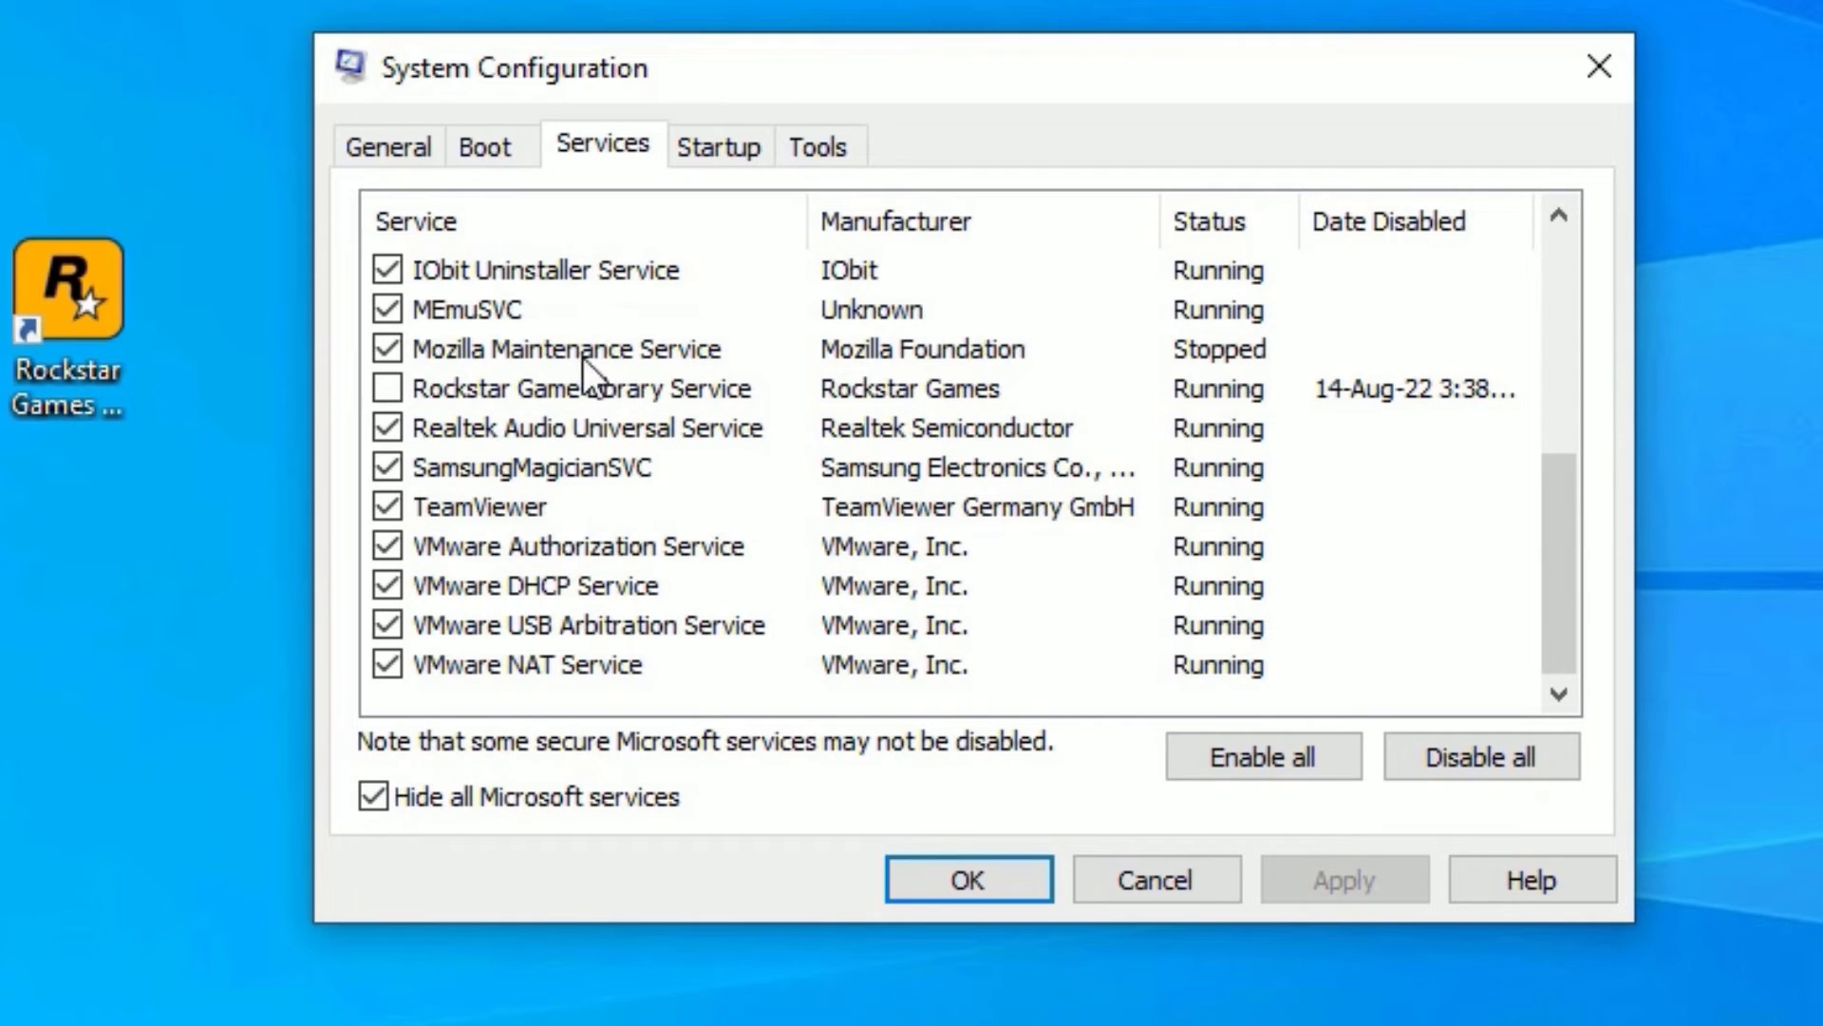
left_click(388, 390)
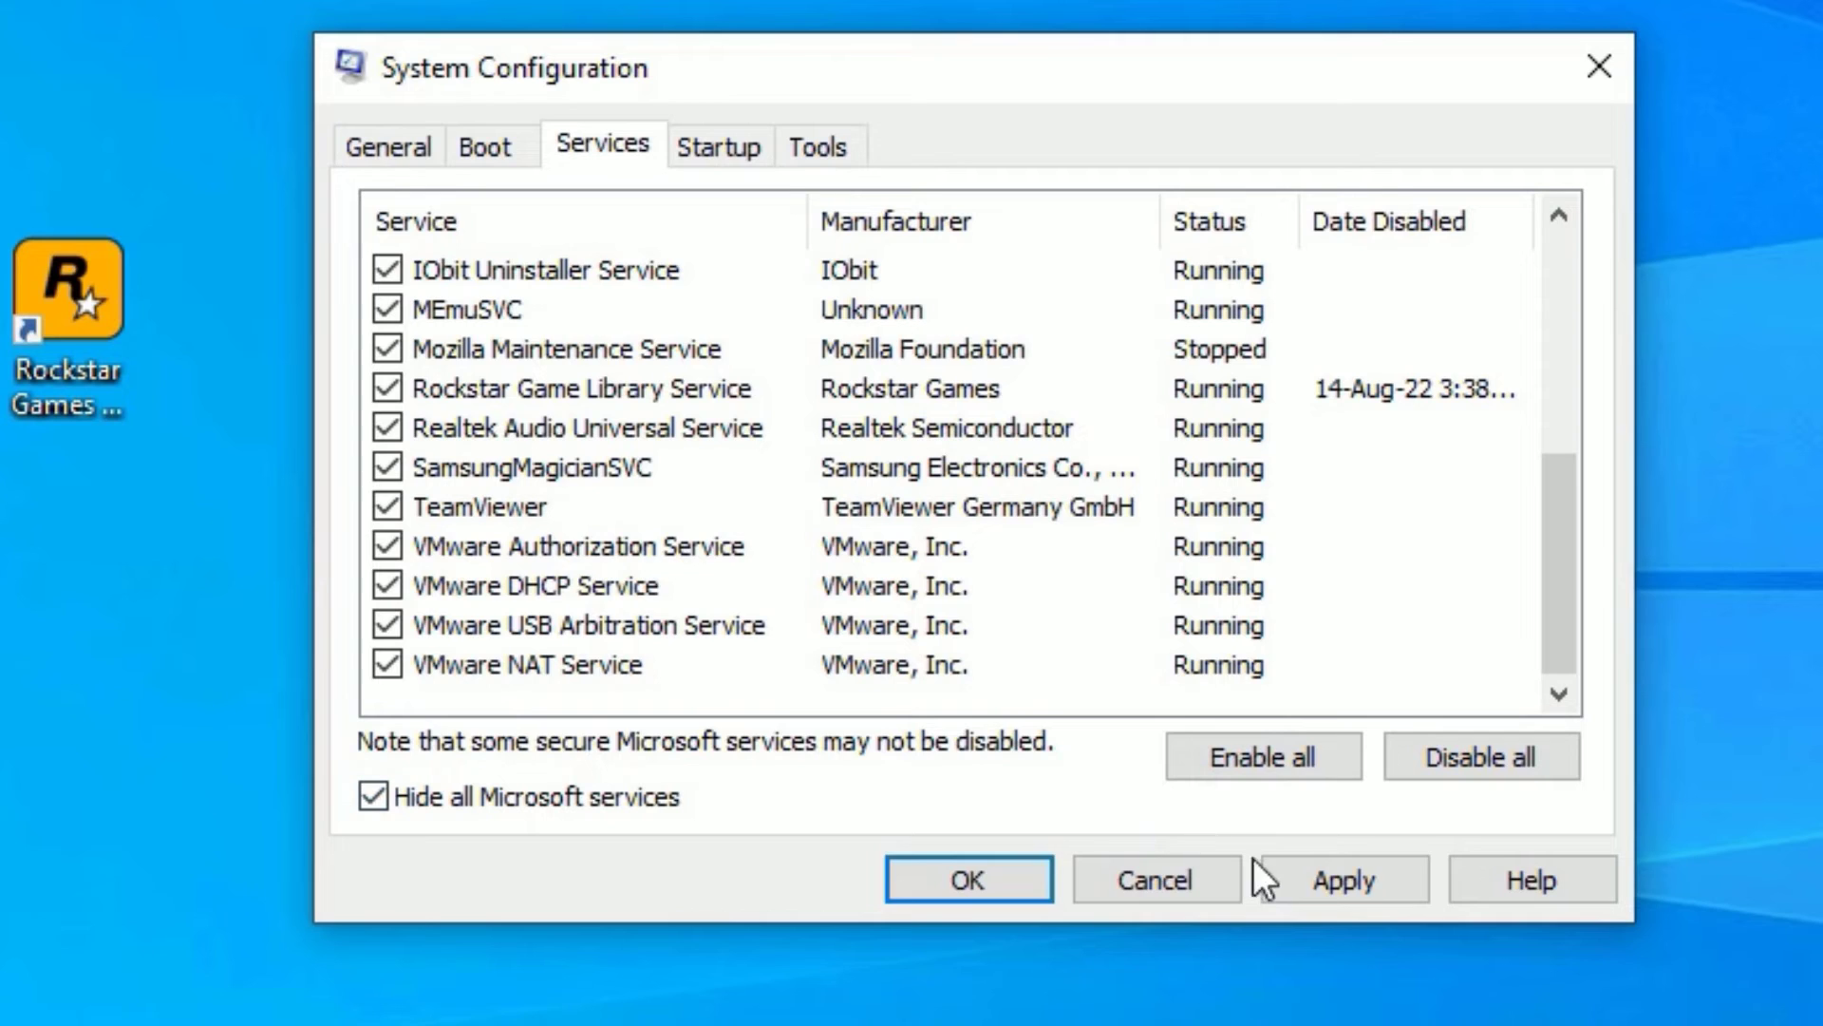
left_click(1272, 881)
Step: Confirm with OK and choose Exit without restart on the restart prompt
left_click(883, 871)
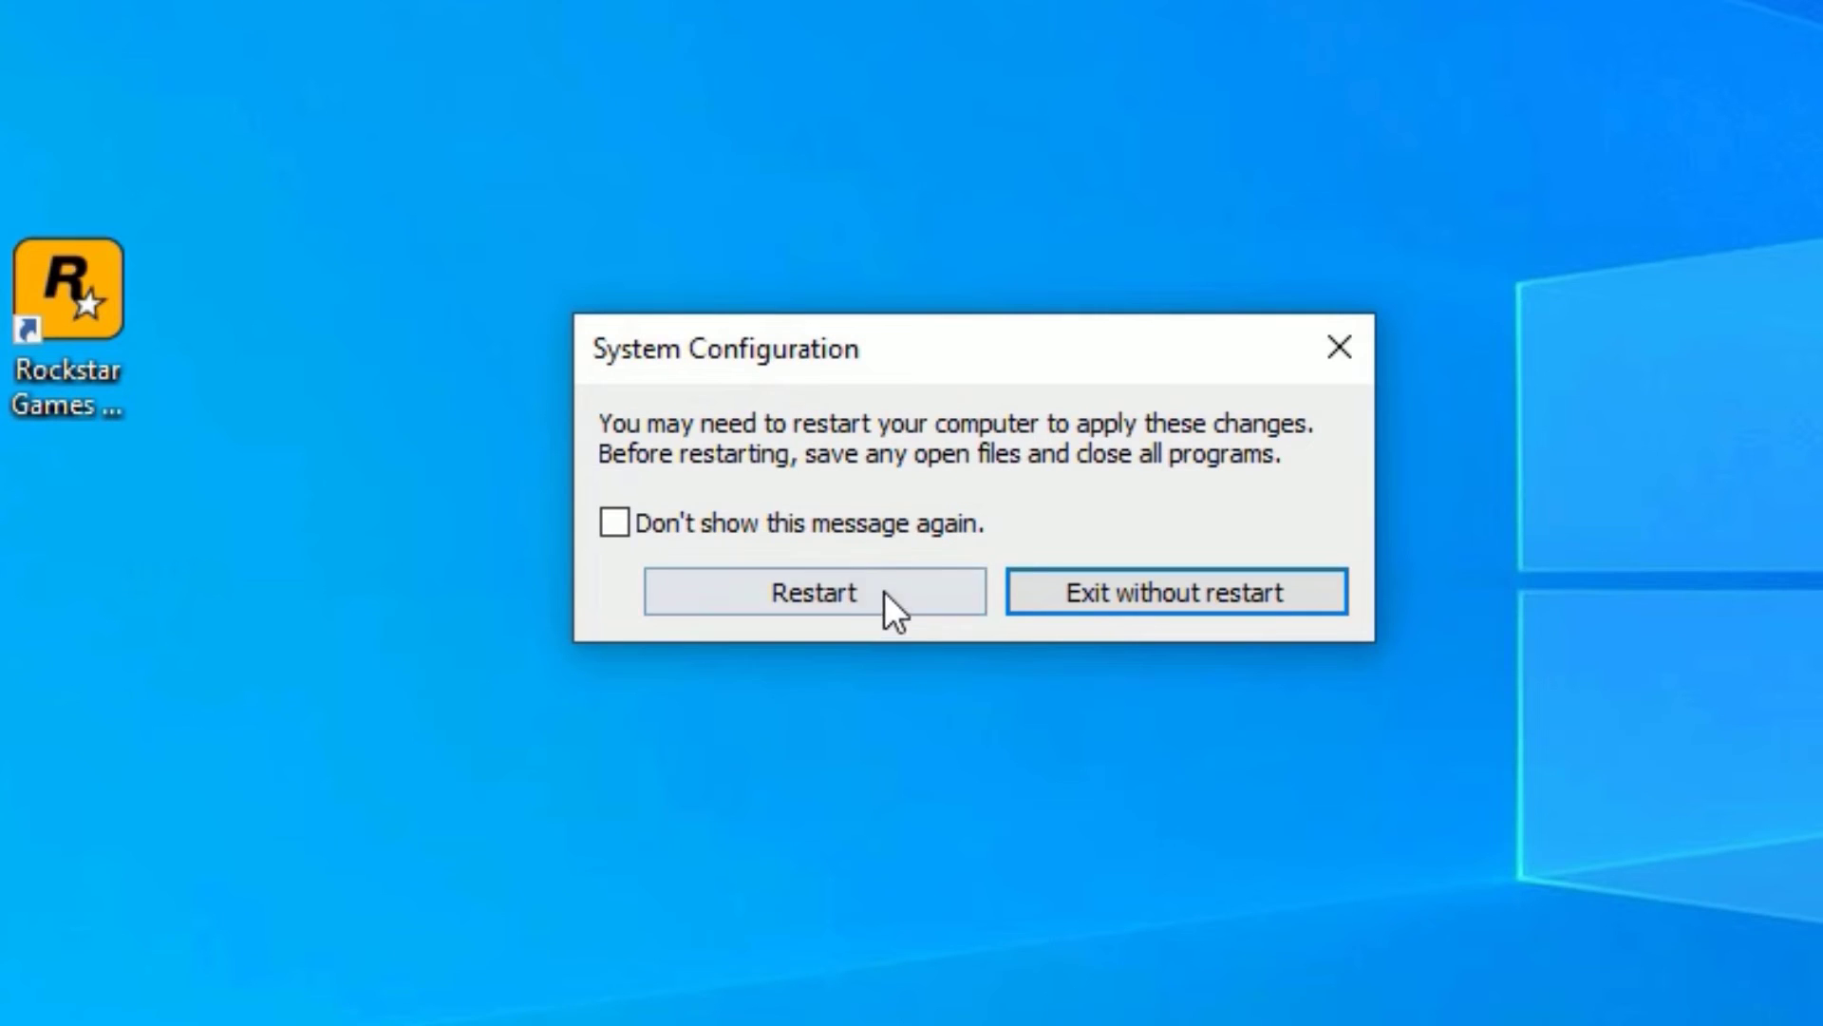
left_click(827, 594)
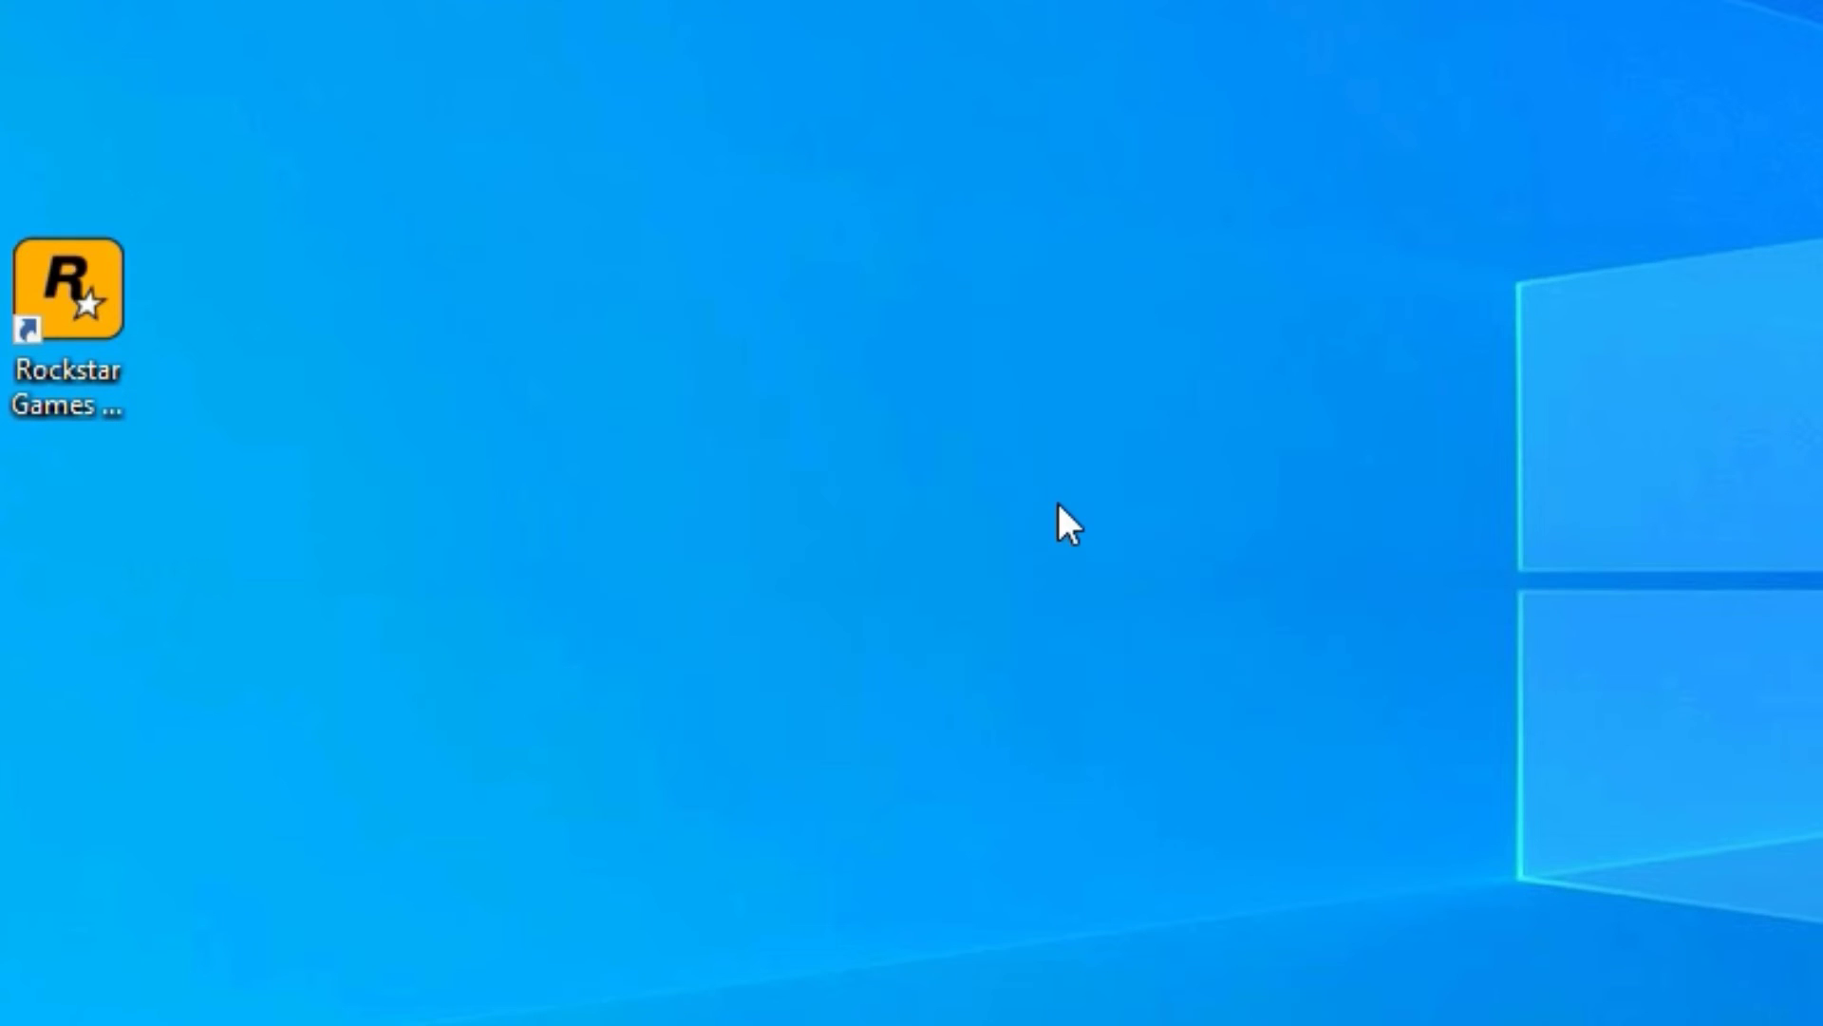